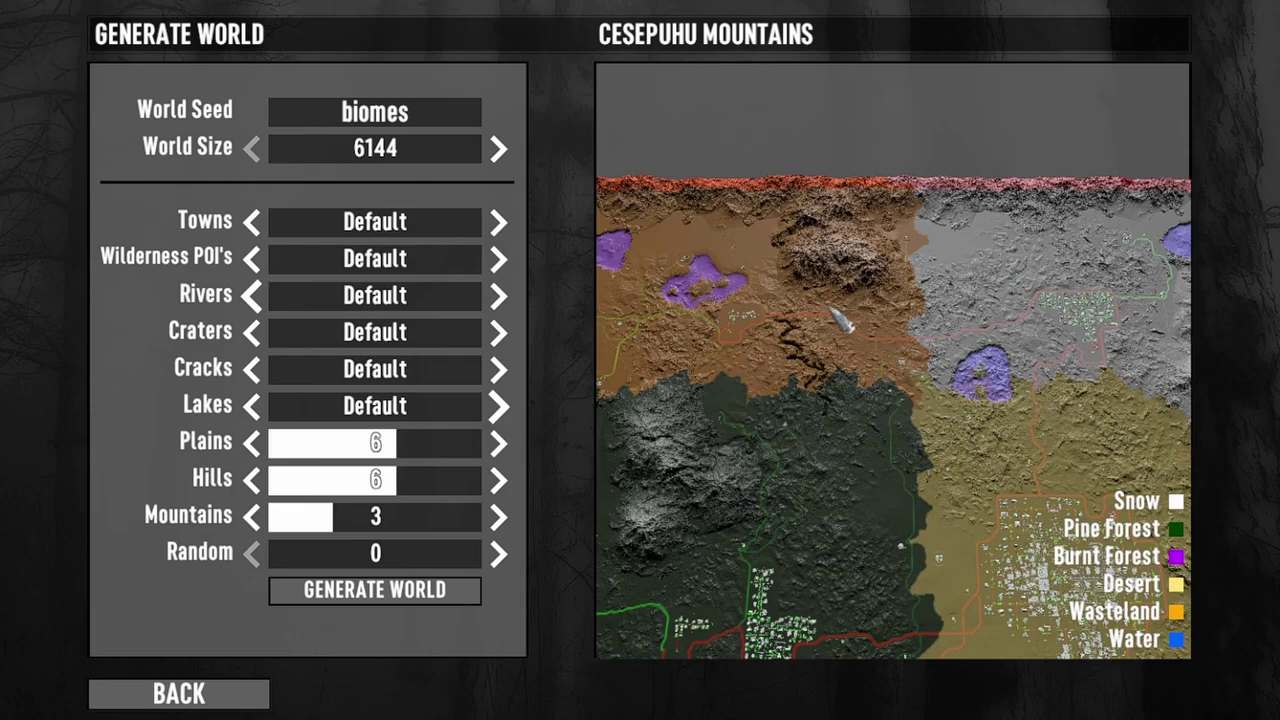
- Leave the 6144 'biomes' world preview and quit 7 Days to Die to the desktop
{"action": "key", "text": "Escape"}
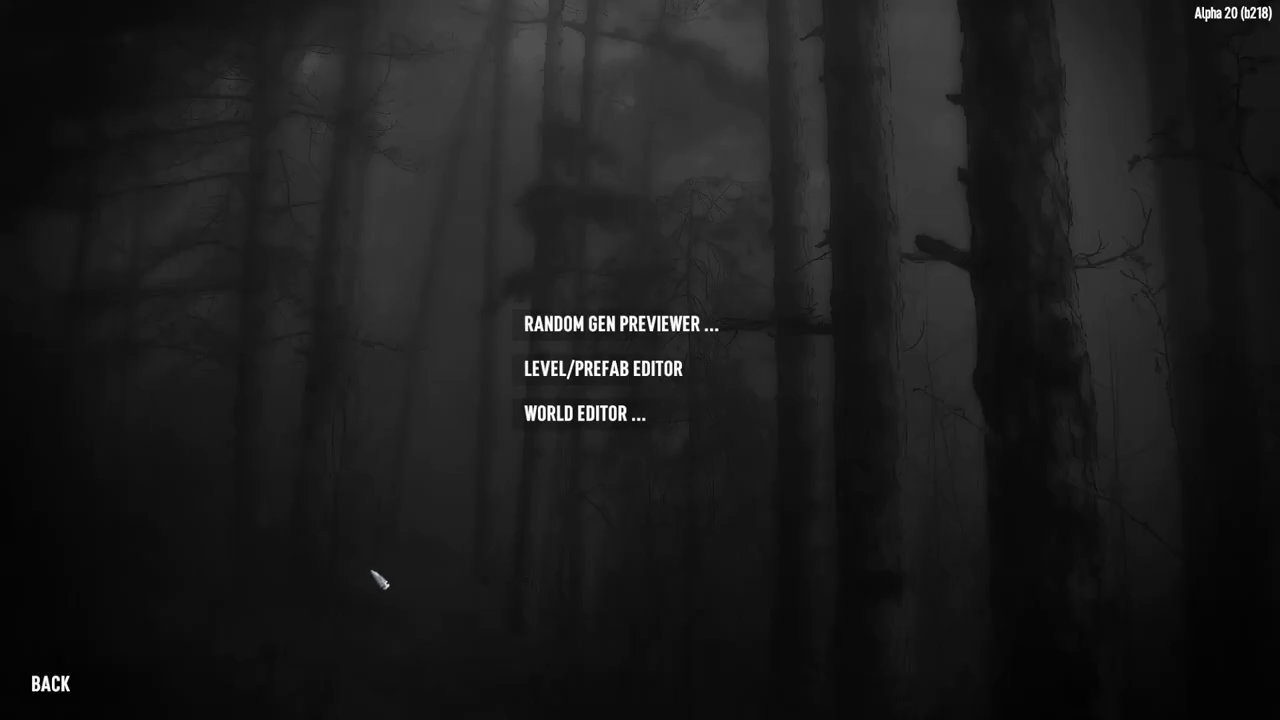
{"action": "left_click", "coordinate": [55, 684]}
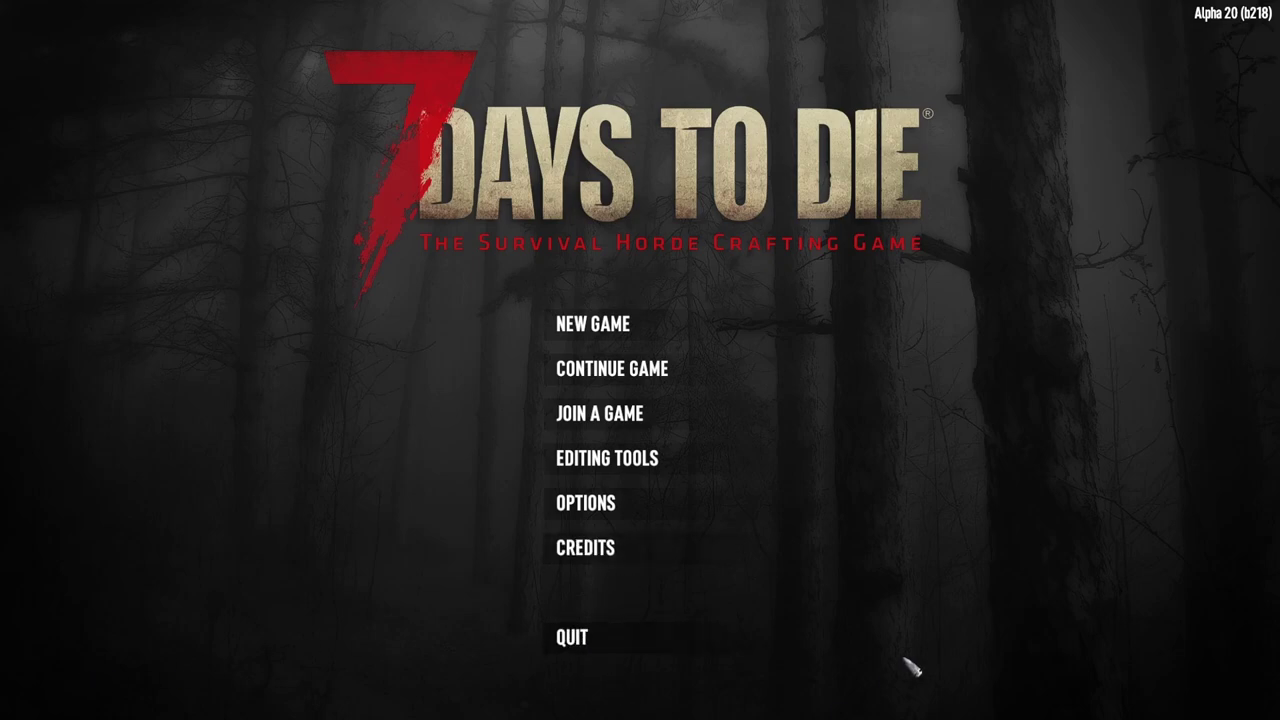
{"action": "left_click", "coordinate": [588, 637]}
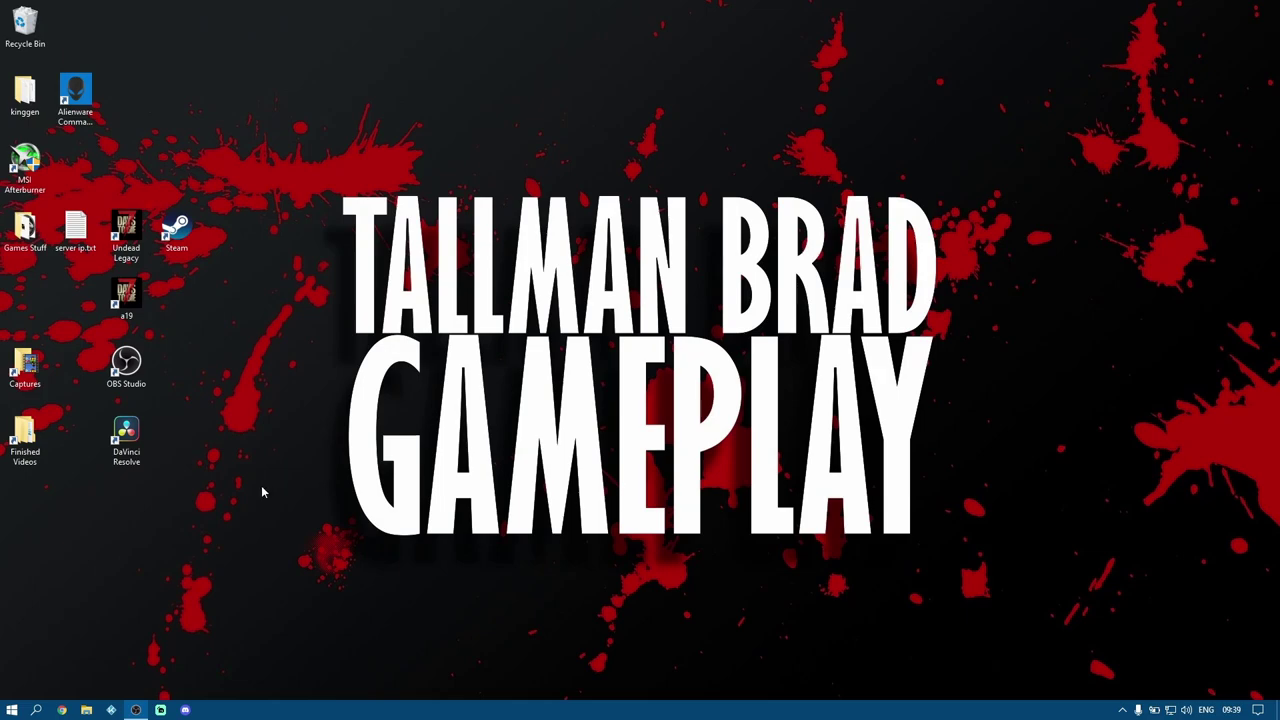
- Browse from %appdata% into 7DaysToDie > GeneratedWorlds > Cesepuhu Mountains in File Explorer
{"action": "key", "text": "super+e"}
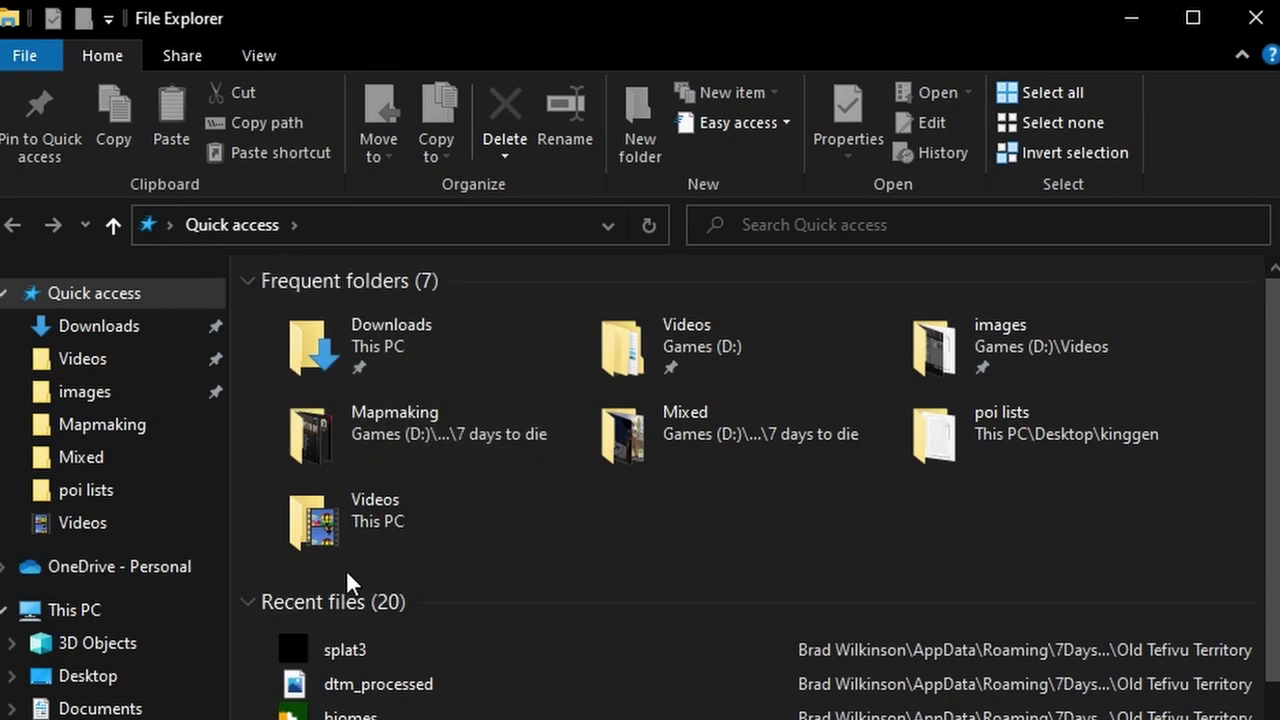
{"action": "left_click", "coordinate": [365, 226]}
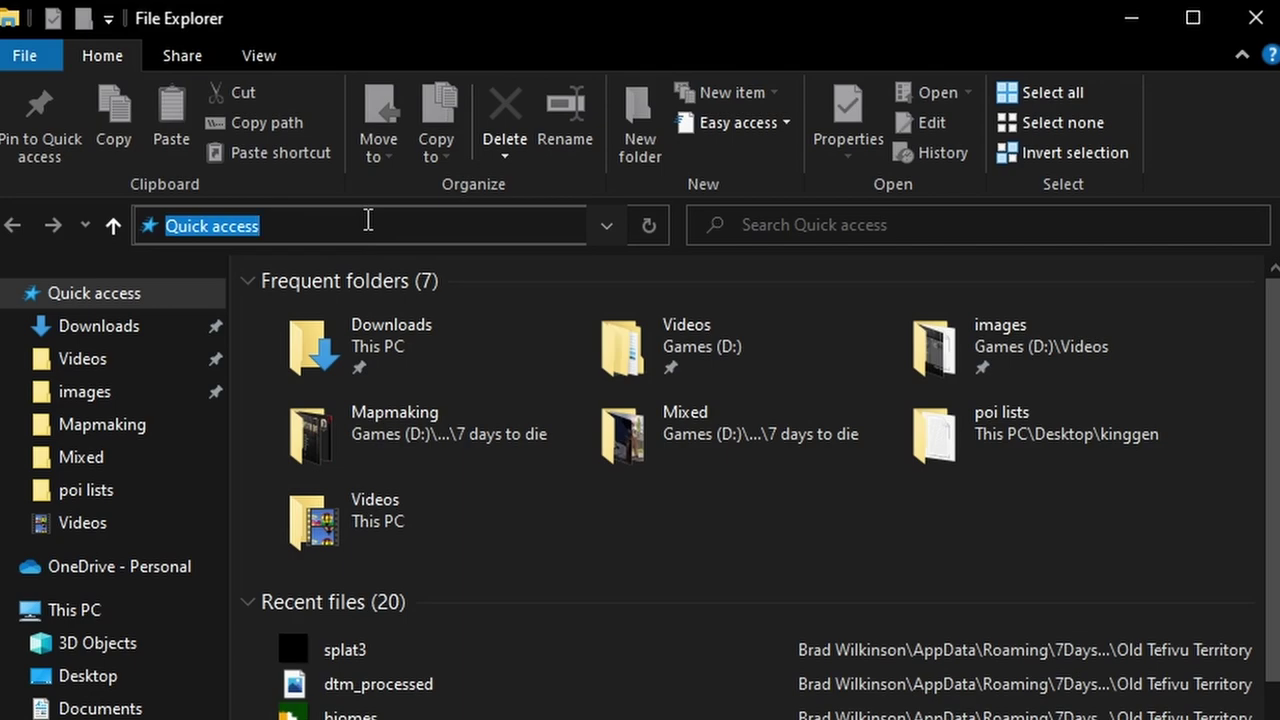
{"action": "type", "text": "%"}
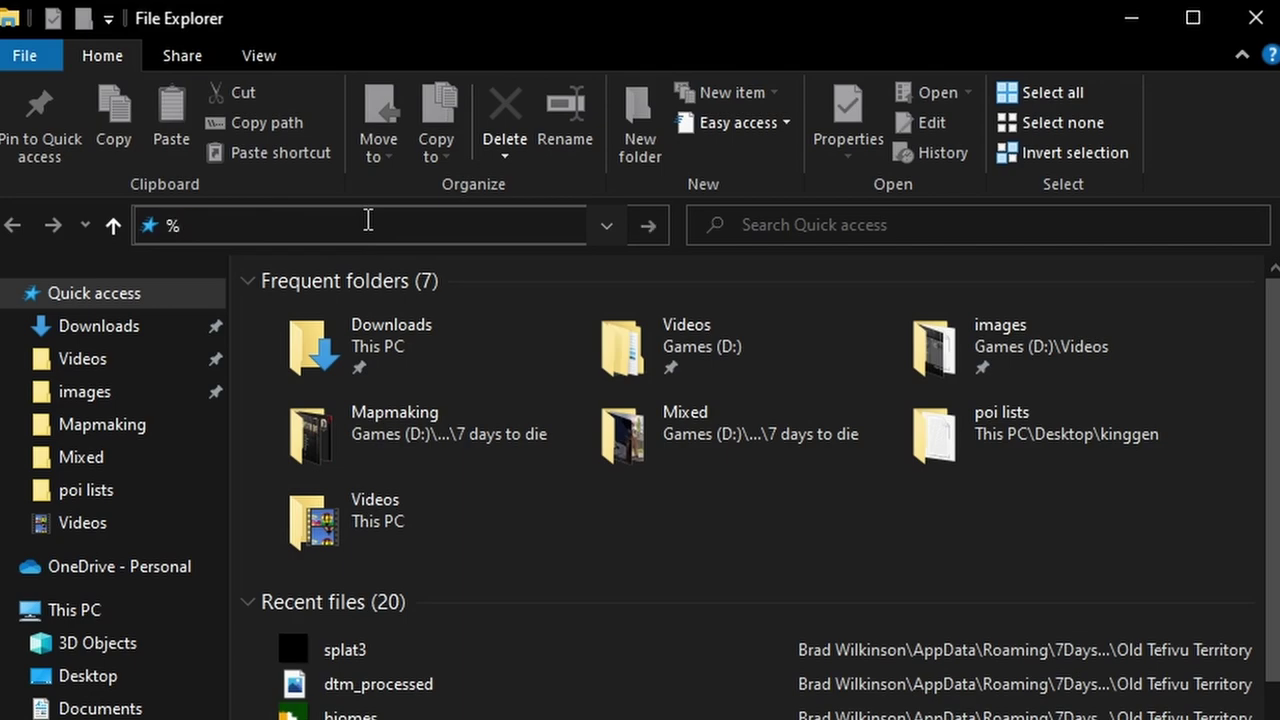
{"action": "type", "text": "appdata%"}
{"action": "key", "text": "Return"}
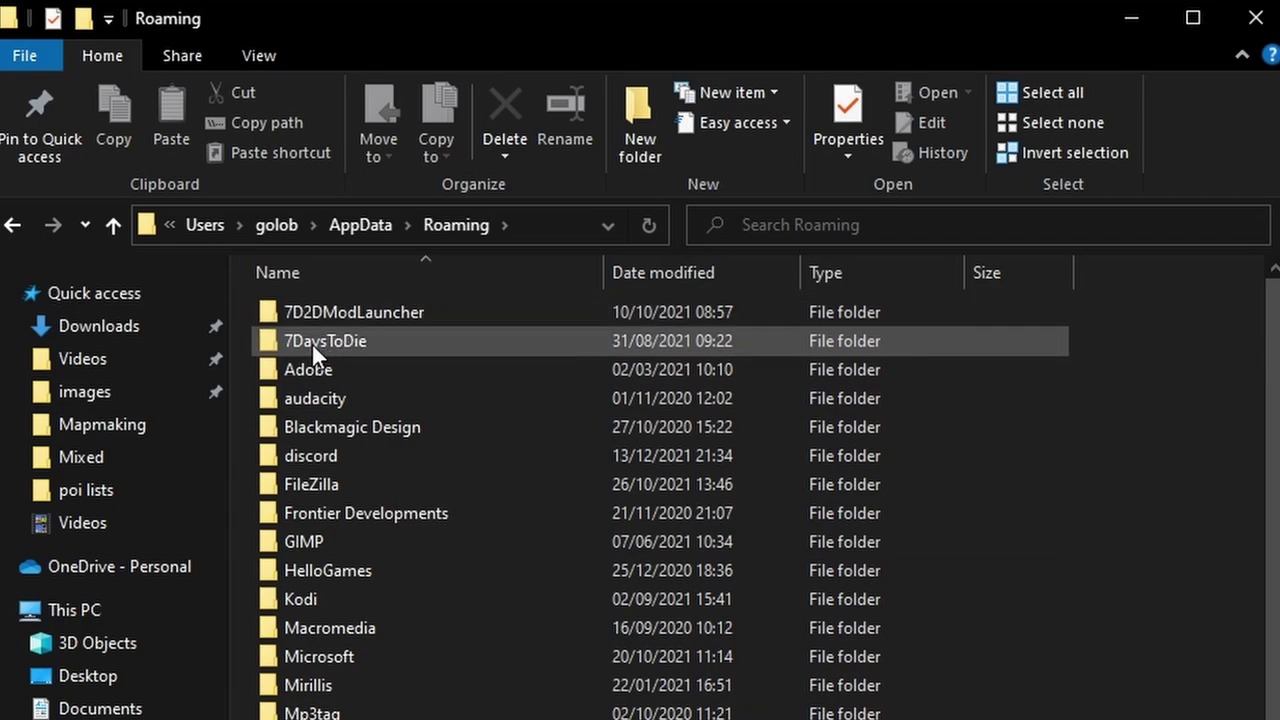
{"action": "double_click", "coordinate": [376, 337]}
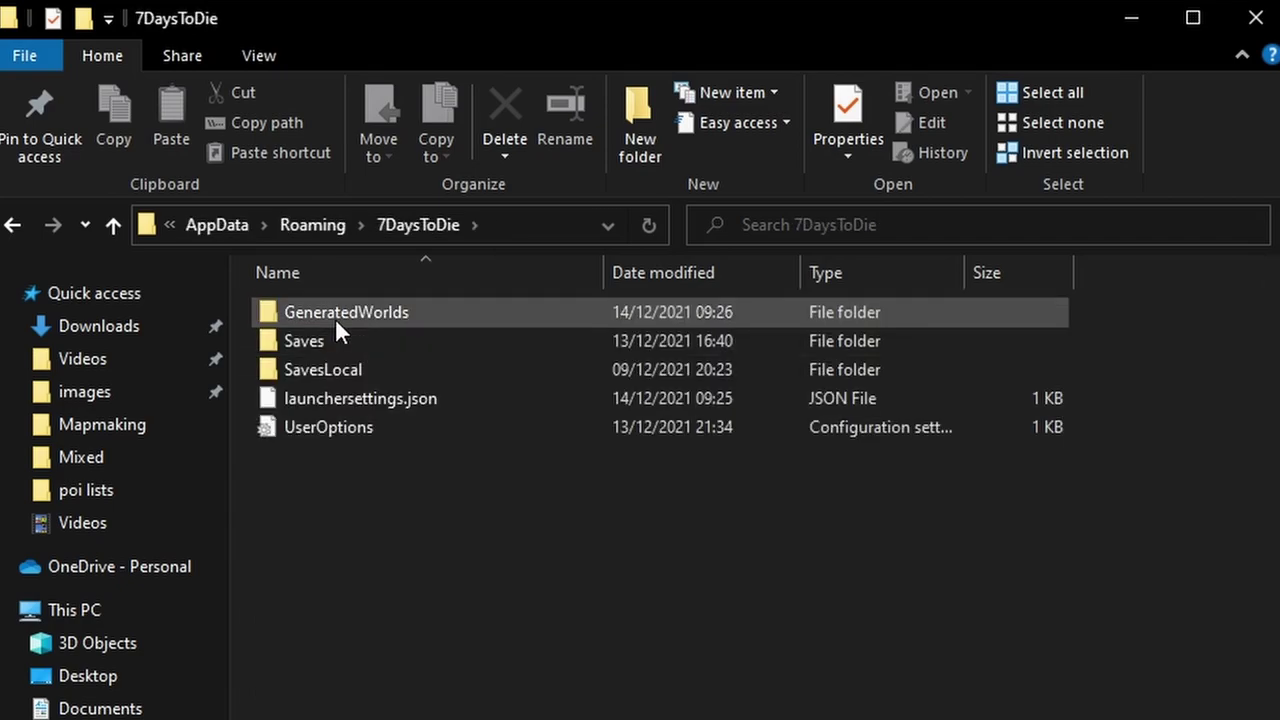
{"action": "double_click", "coordinate": [362, 309]}
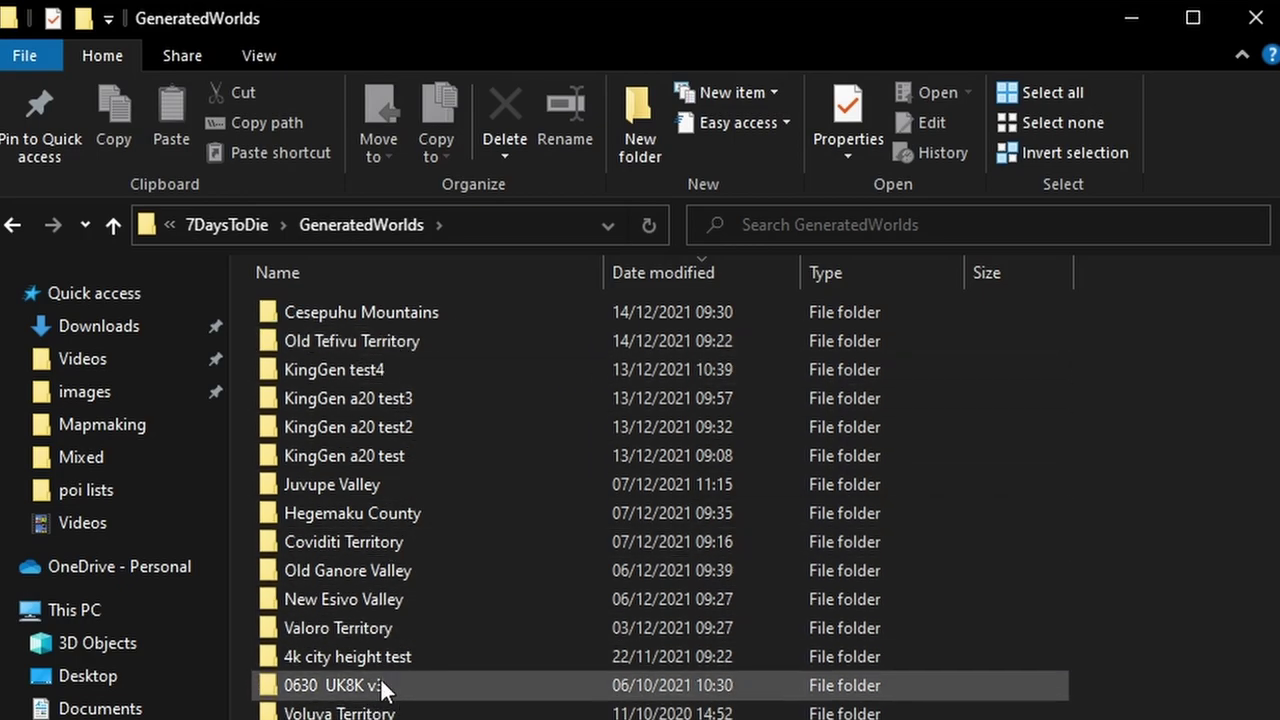
{"action": "double_click", "coordinate": [364, 314]}
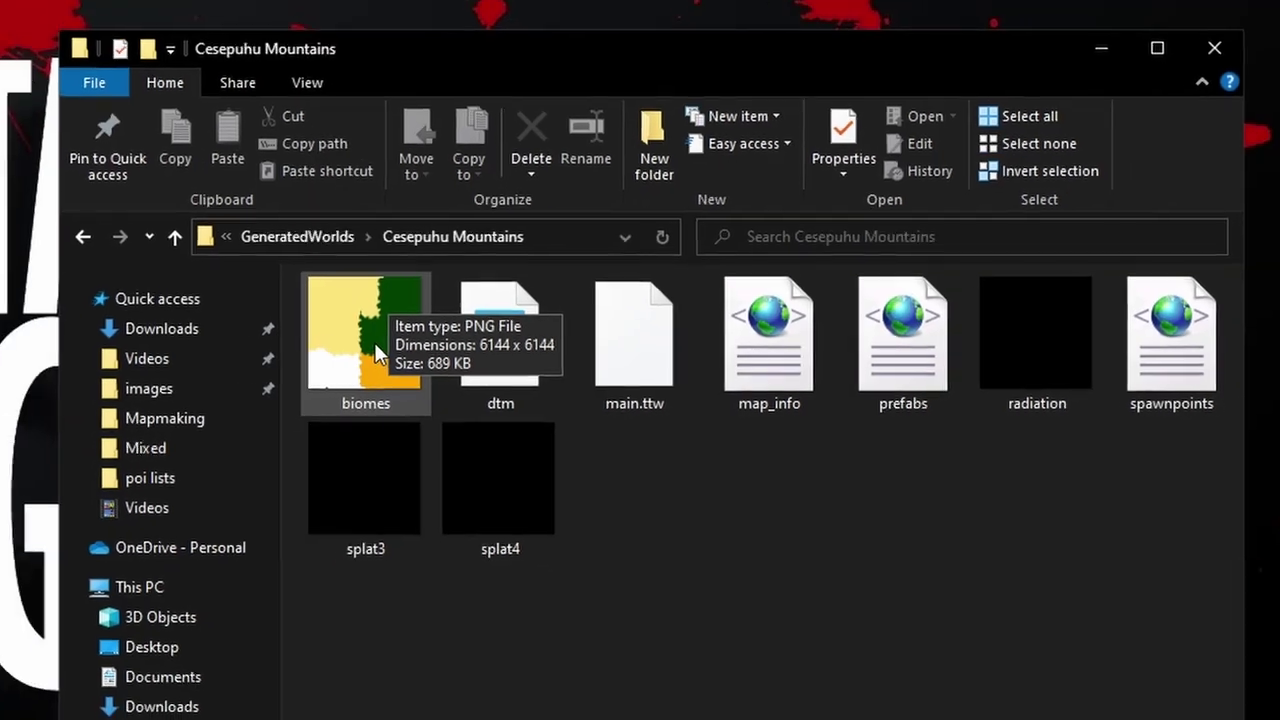
- Open biomes.png in Photos to view its yellow, green, white and orange biome regions
{"action": "double_click", "coordinate": [318, 300]}
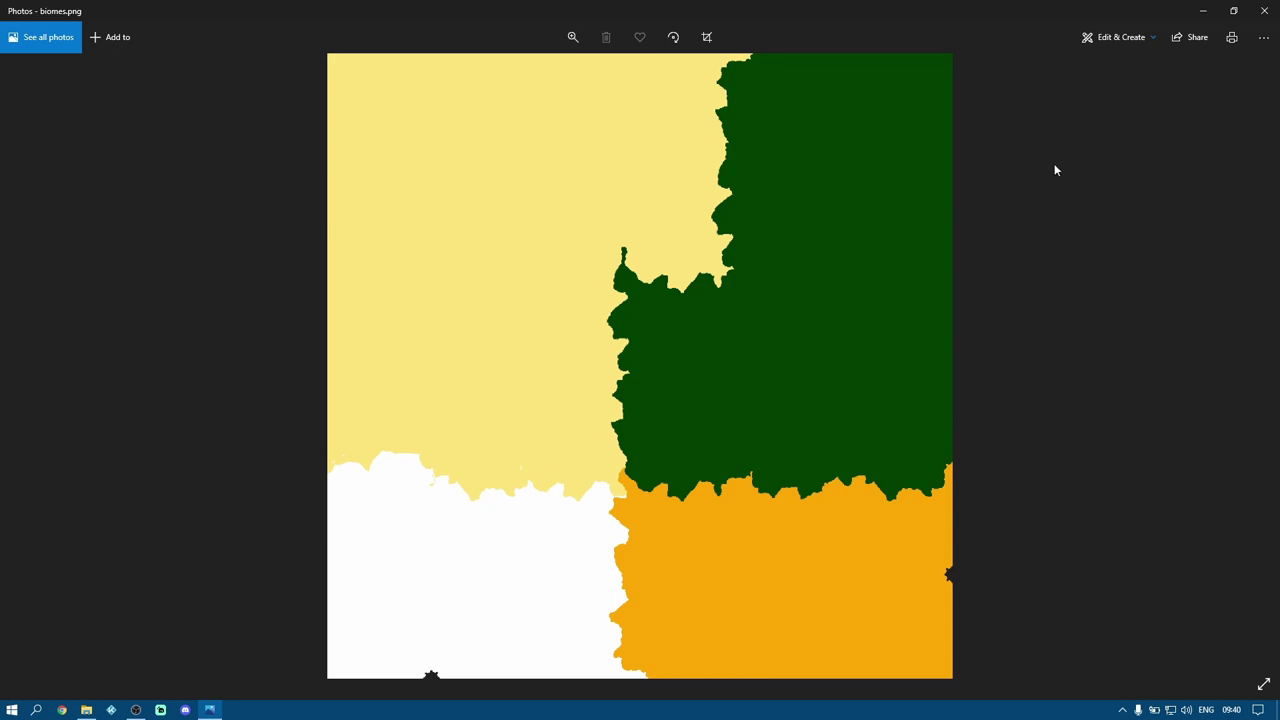
- Close Photos, back up biomes as 'biomes - Copy', and bring up the original's context menu
{"action": "left_click", "coordinate": [1264, 10]}
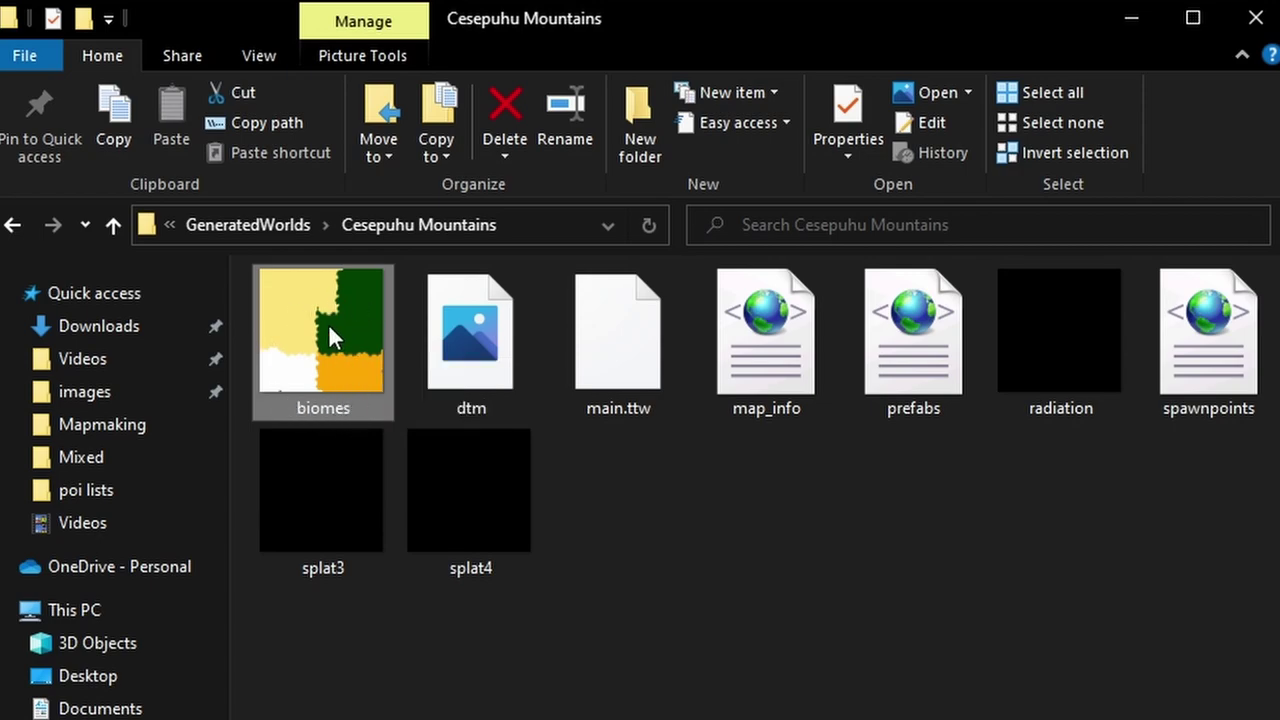
{"action": "mouse_move", "coordinate": [329, 412]}
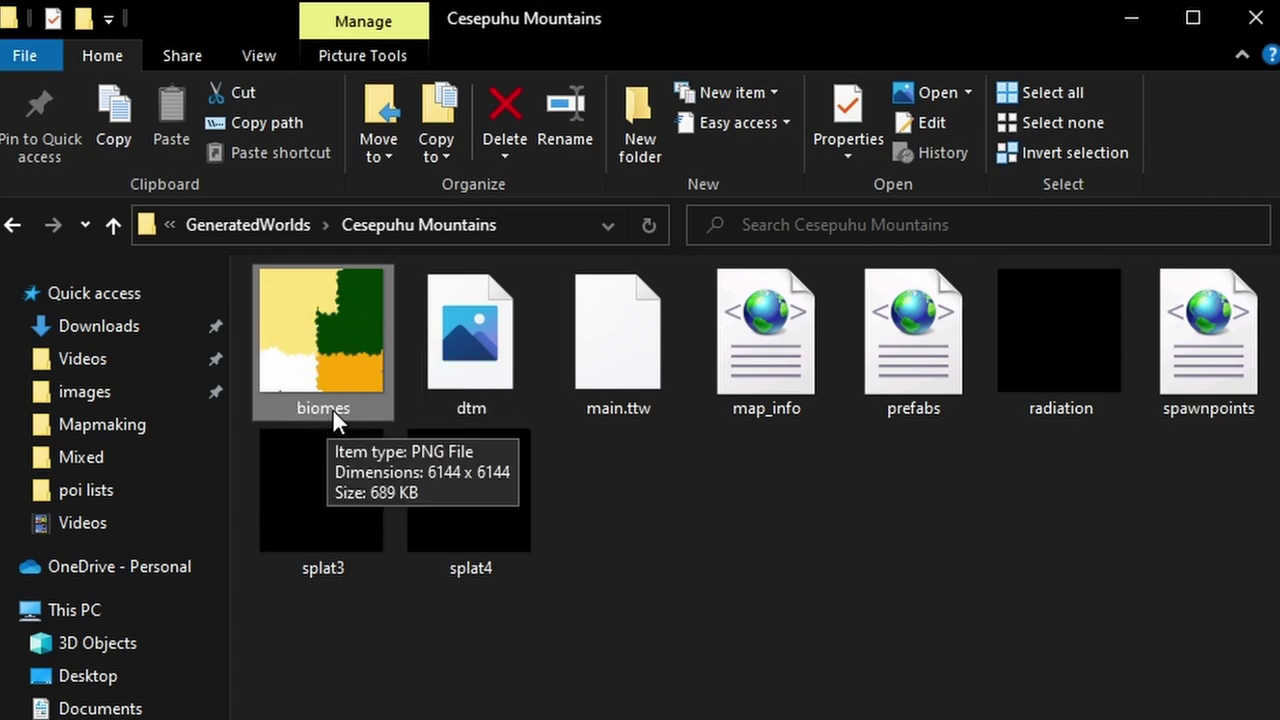
{"action": "right_click", "coordinate": [334, 340]}
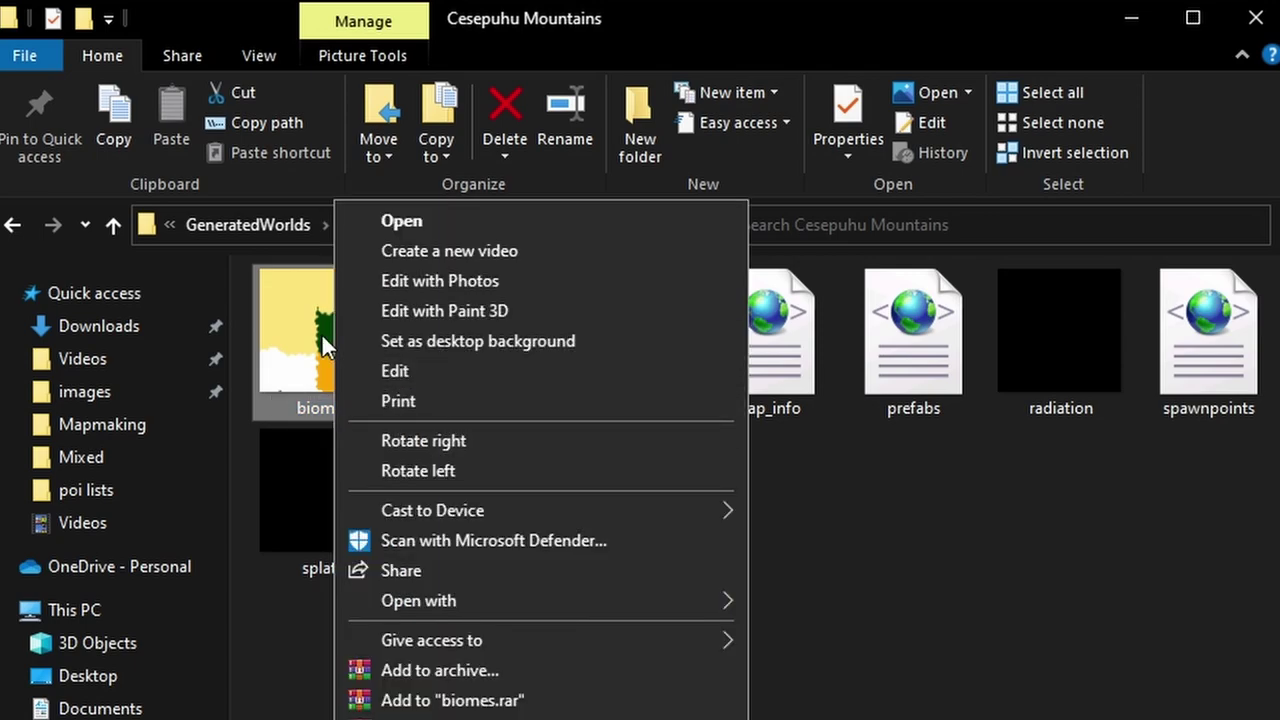
{"action": "left_click_drag", "start_coordinate": [312, 320], "coordinate": [663, 609]}
{"action": "left_click", "coordinate": [750, 691]}
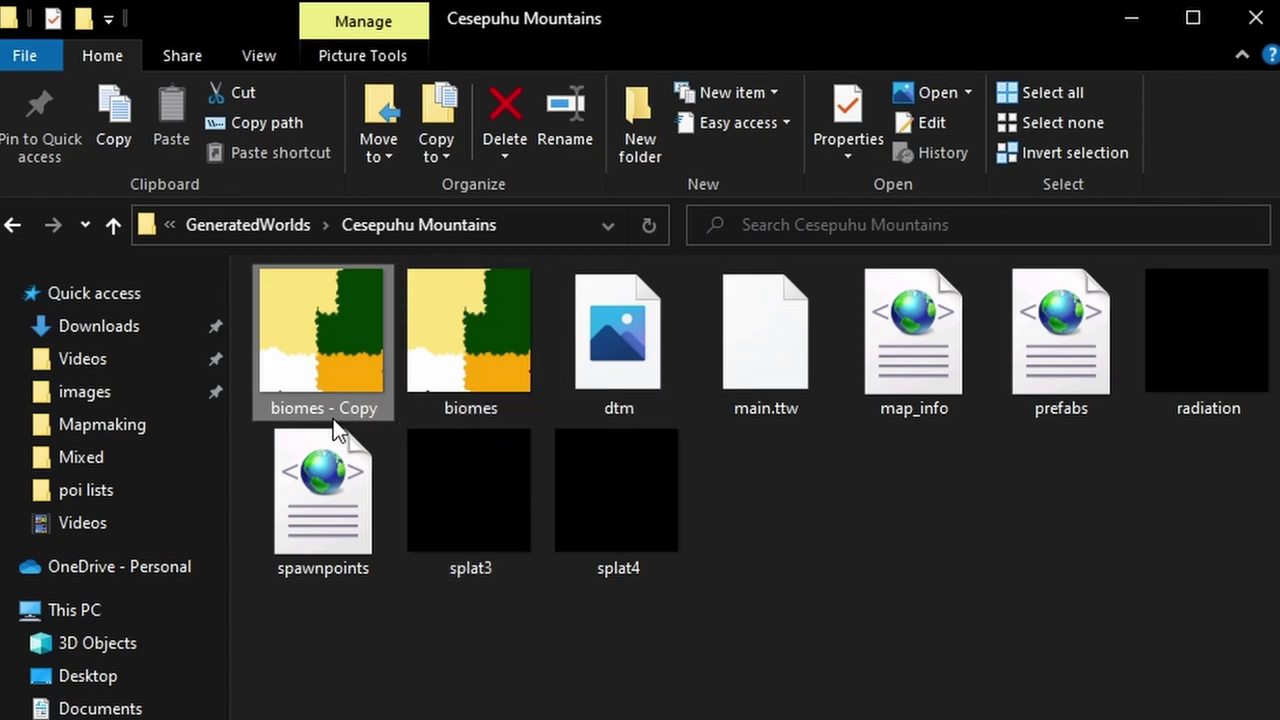
{"action": "left_click", "coordinate": [485, 326]}
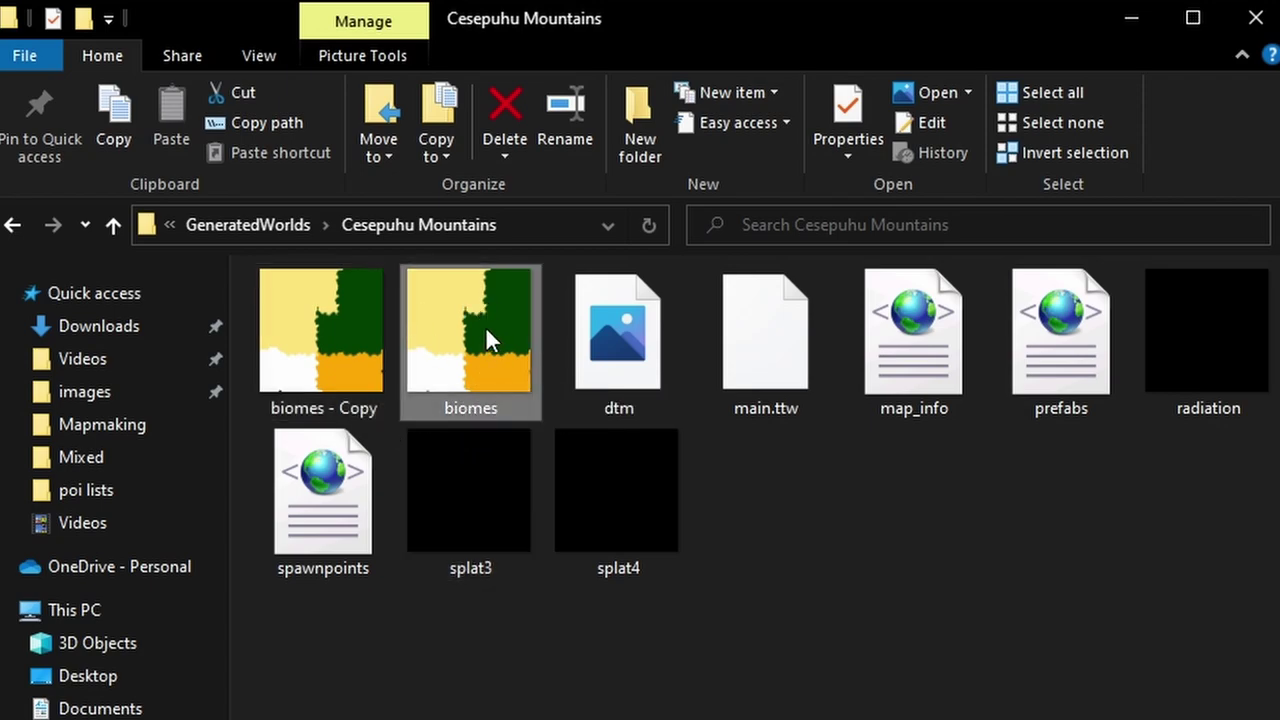
{"action": "right_click", "coordinate": [485, 326]}
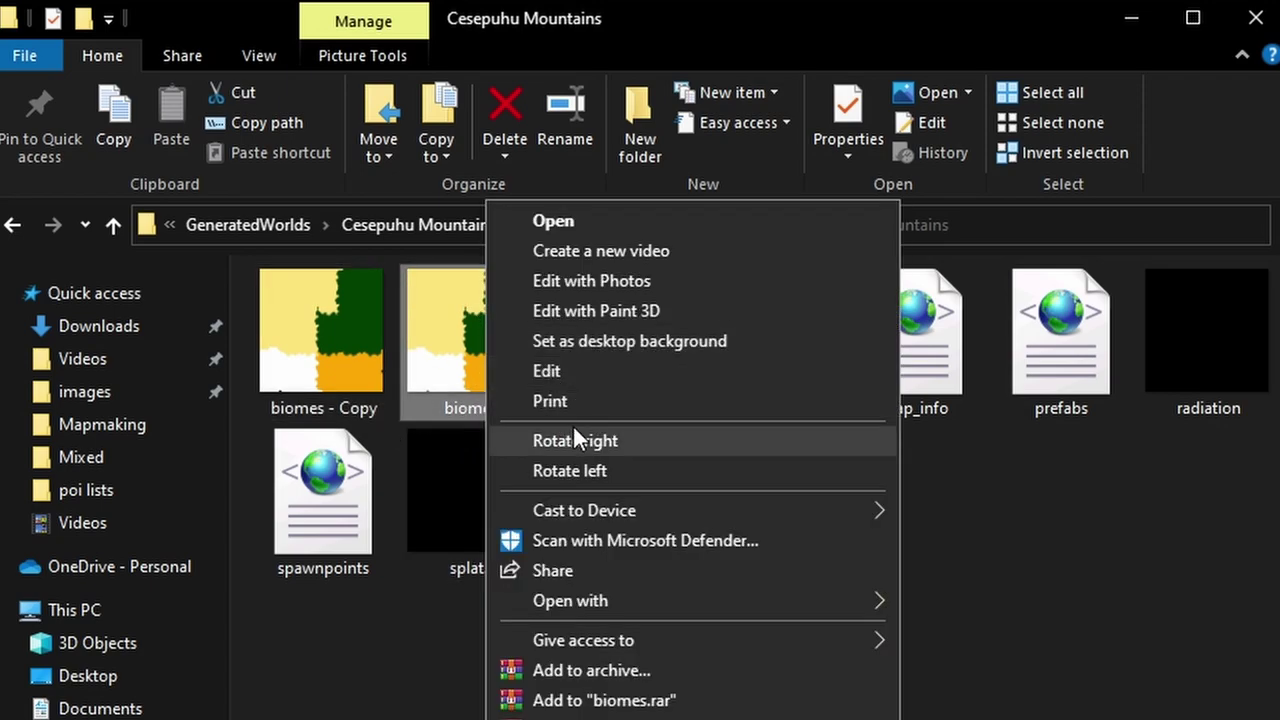
- Open the original biomes image in GIMP and zoom out to see the map
{"action": "mouse_move", "coordinate": [599, 602]}
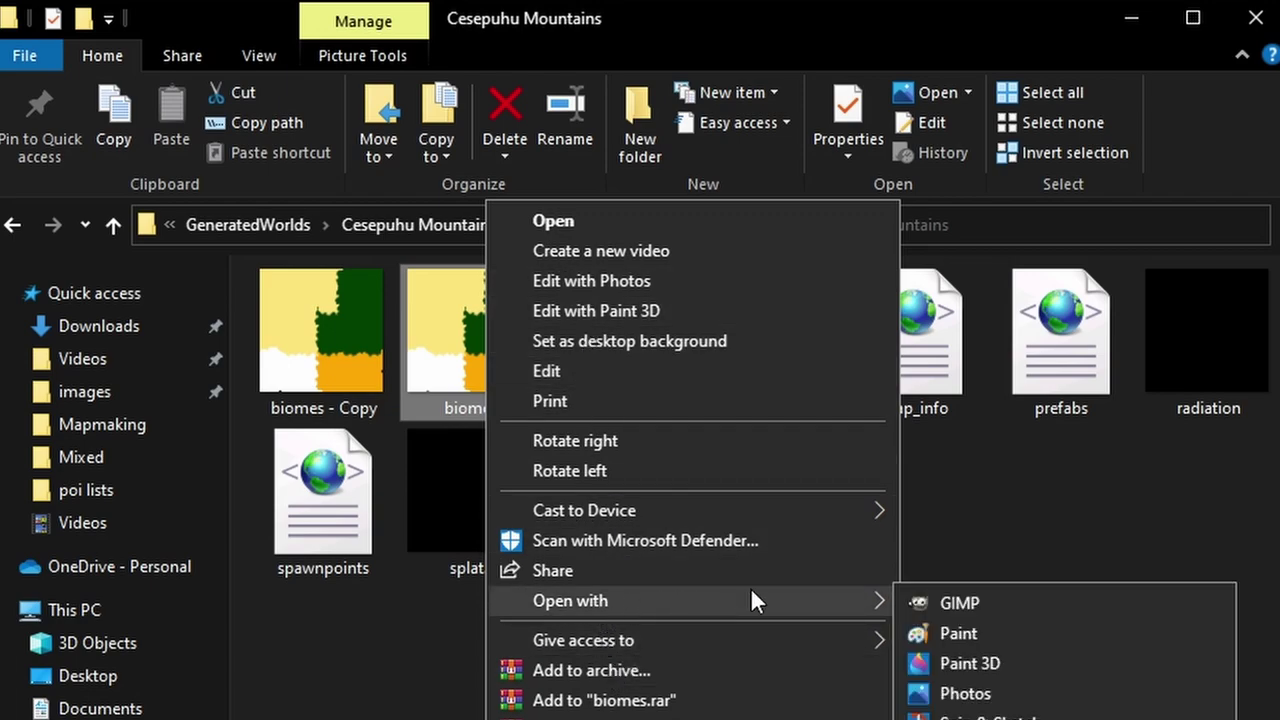
{"action": "left_click", "coordinate": [962, 604]}
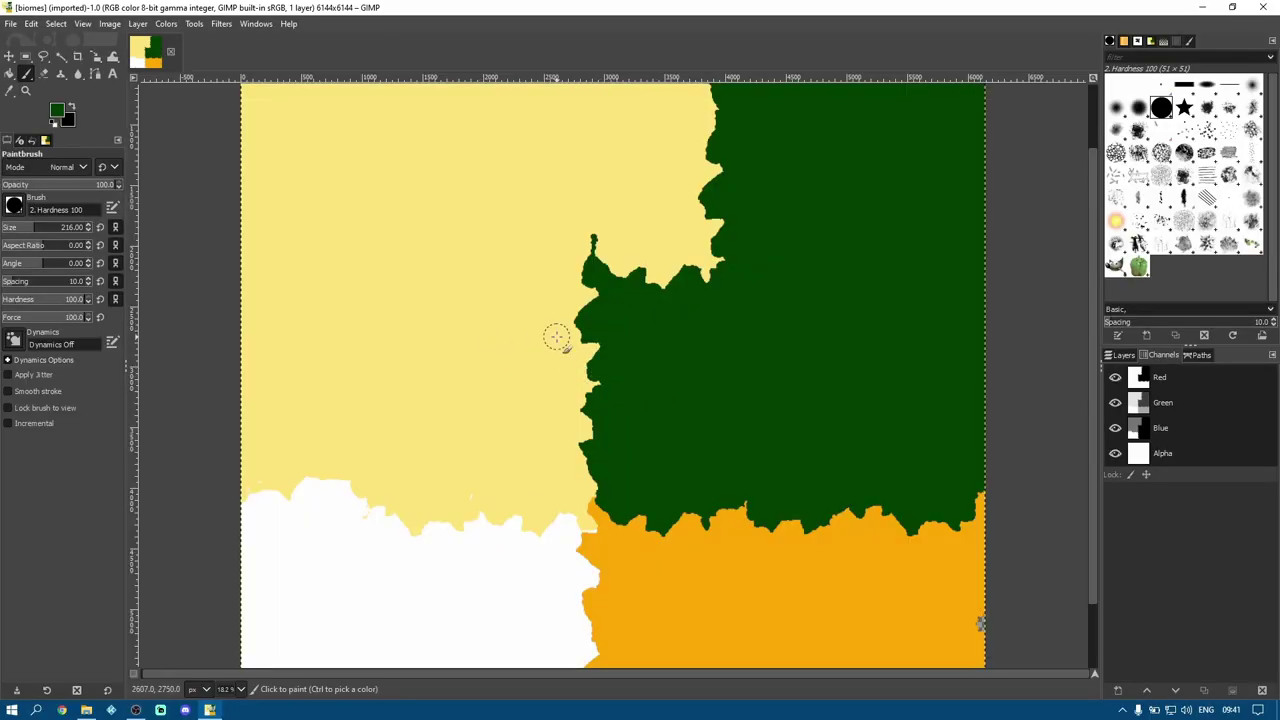
{"action": "scroll", "coordinate": [646, 380], "scroll_direction": "down", "scroll_amount": 2}
{"action": "scroll", "coordinate": [644, 387], "scroll_direction": "up", "scroll_amount": 2}
{"action": "scroll", "coordinate": [640, 395], "scroll_direction": "down", "scroll_amount": 2}
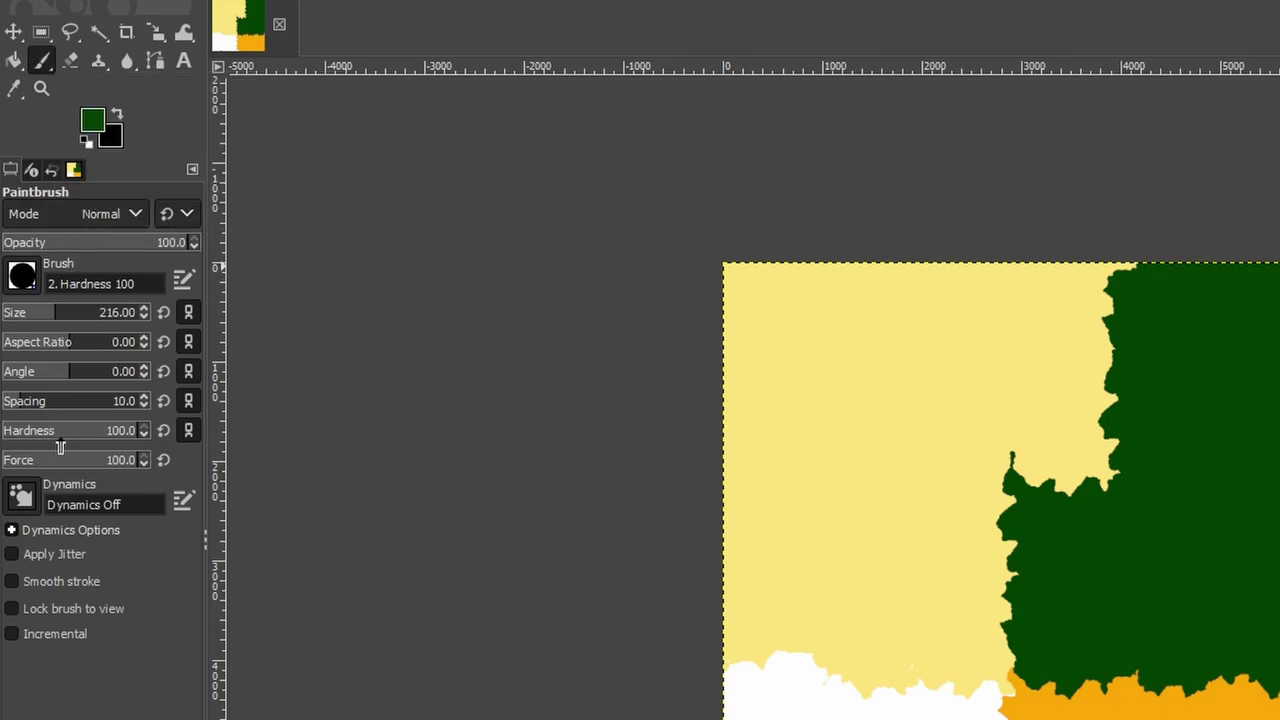
- Adjust the Paintbrush hardness and force sliders, leaving both at 100
{"action": "mouse_move", "coordinate": [58, 445]}
{"action": "left_mouse_down"}
{"action": "mouse_move", "coordinate": [40, 445]}
{"action": "mouse_move", "coordinate": [192, 442]}
{"action": "left_mouse_up"}
{"action": "left_click", "coordinate": [70, 465]}
{"action": "left_click_drag", "start_coordinate": [70, 465], "coordinate": [197, 478]}
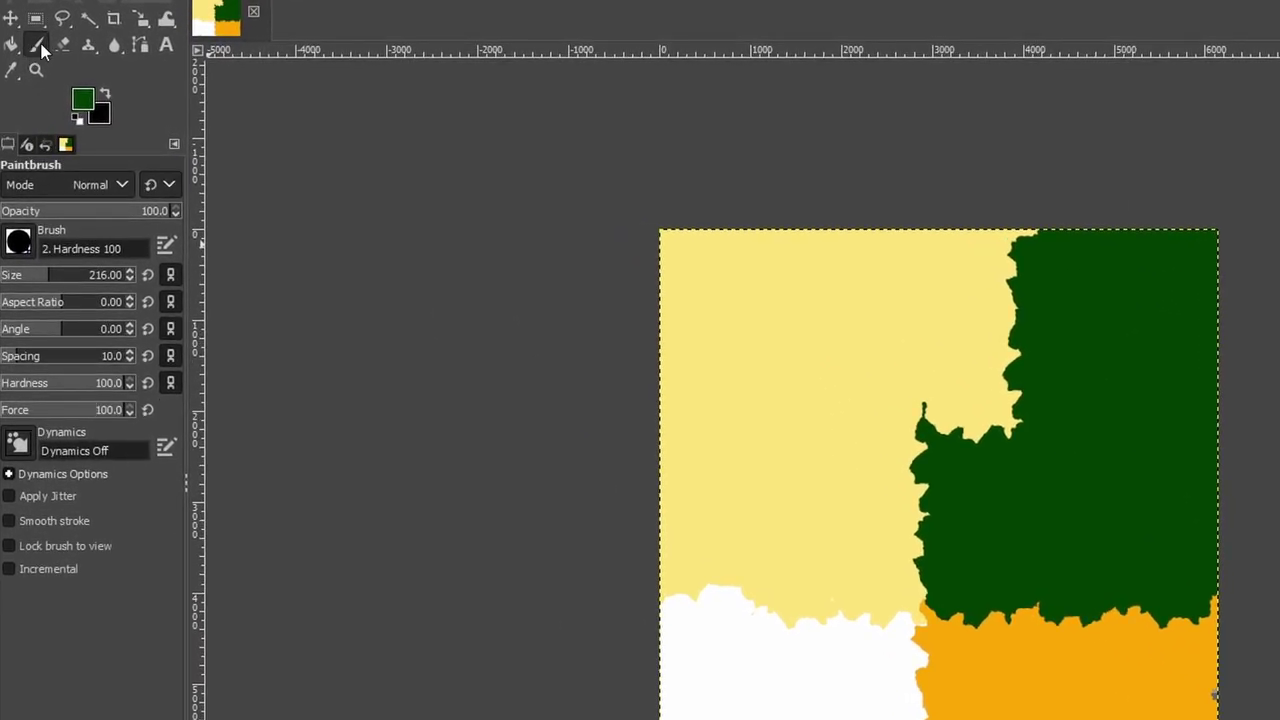
- Sample the dark forest green from the map as the foreground colour
{"action": "left_click", "coordinate": [84, 104]}
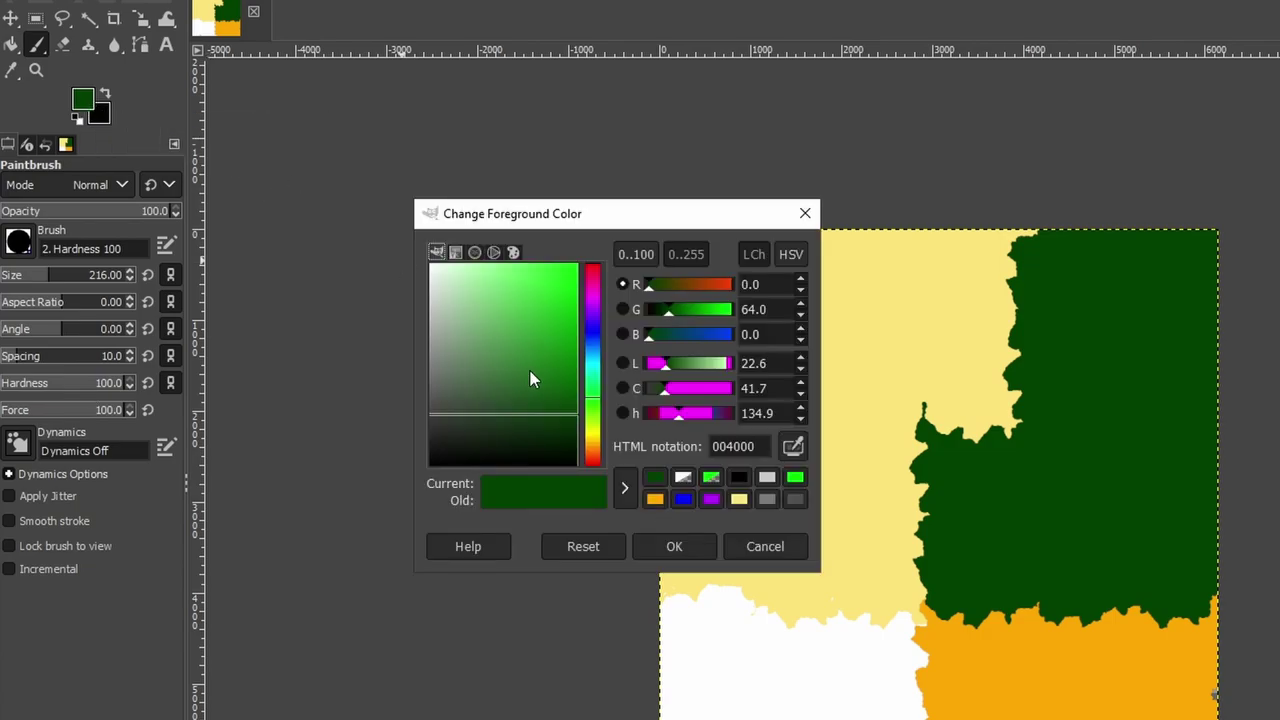
{"action": "left_click", "coordinate": [793, 449]}
{"action": "left_click_drag", "start_coordinate": [640, 219], "coordinate": [444, 211]}
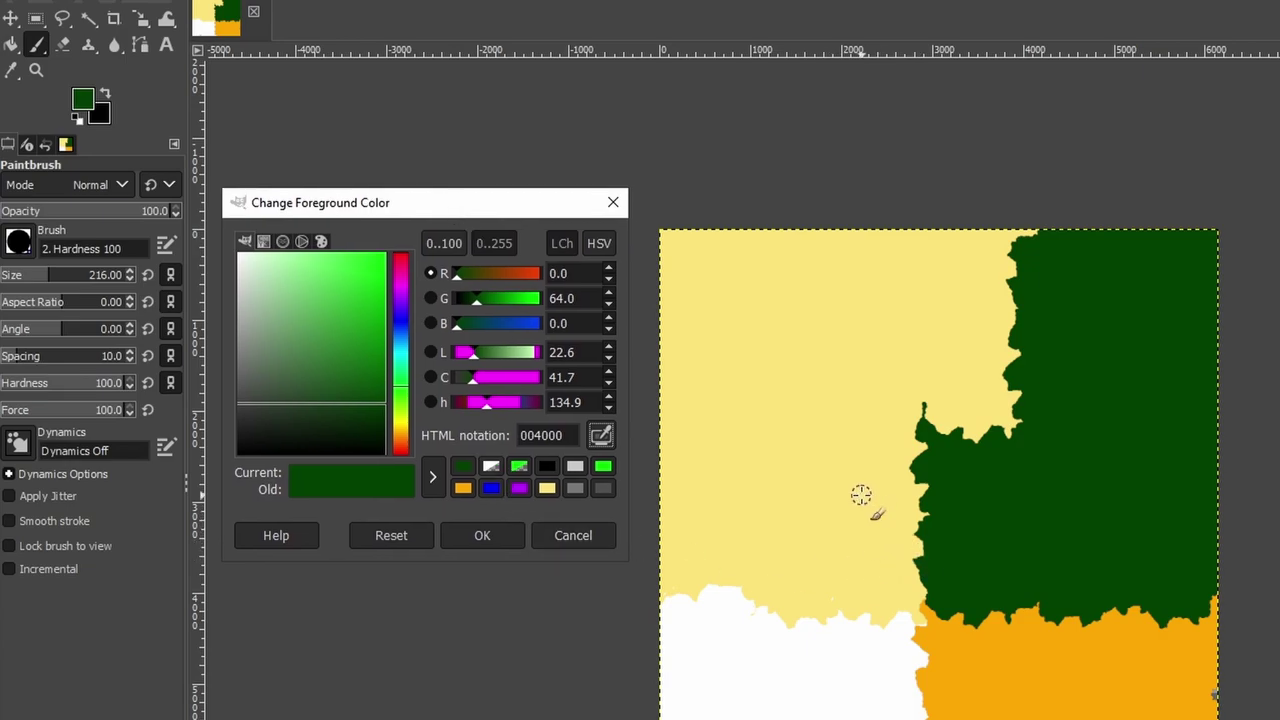
- Brush dark green from the forest into the desert, widening toward the orange area
{"action": "left_click", "coordinate": [863, 423]}
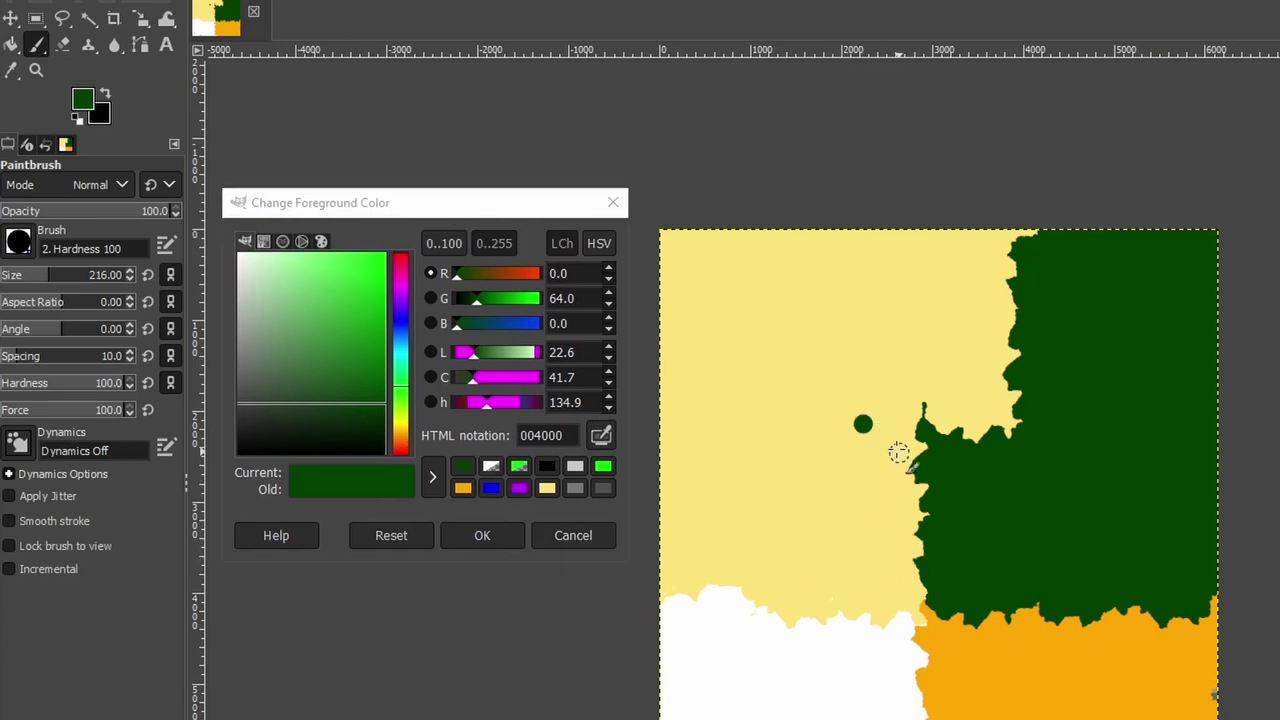
{"action": "mouse_move", "coordinate": [881, 462]}
{"action": "left_mouse_down"}
{"action": "mouse_move", "coordinate": [908, 485]}
{"action": "mouse_move", "coordinate": [894, 448]}
{"action": "mouse_move", "coordinate": [890, 482]}
{"action": "mouse_move", "coordinate": [917, 469]}
{"action": "mouse_move", "coordinate": [918, 419]}
{"action": "mouse_move", "coordinate": [941, 455]}
{"action": "mouse_move", "coordinate": [990, 452]}
{"action": "mouse_move", "coordinate": [921, 420]}
{"action": "mouse_move", "coordinate": [865, 440]}
{"action": "mouse_move", "coordinate": [854, 419]}
{"action": "mouse_move", "coordinate": [863, 472]}
{"action": "mouse_move", "coordinate": [933, 513]}
{"action": "mouse_move", "coordinate": [921, 546]}
{"action": "mouse_move", "coordinate": [930, 571]}
{"action": "mouse_move", "coordinate": [876, 493]}
{"action": "mouse_move", "coordinate": [863, 434]}
{"action": "mouse_move", "coordinate": [905, 421]}
{"action": "mouse_move", "coordinate": [944, 441]}
{"action": "mouse_move", "coordinate": [916, 438]}
{"action": "mouse_move", "coordinate": [993, 441]}
{"action": "mouse_move", "coordinate": [911, 506]}
{"action": "mouse_move", "coordinate": [922, 535]}
{"action": "mouse_move", "coordinate": [906, 508]}
{"action": "mouse_move", "coordinate": [1049, 428]}
{"action": "mouse_move", "coordinate": [895, 408]}
{"action": "mouse_move", "coordinate": [854, 420]}
{"action": "mouse_move", "coordinate": [836, 472]}
{"action": "mouse_move", "coordinate": [864, 561]}
{"action": "mouse_move", "coordinate": [937, 581]}
{"action": "mouse_move", "coordinate": [855, 512]}
{"action": "mouse_move", "coordinate": [848, 466]}
{"action": "mouse_move", "coordinate": [907, 559]}
{"action": "mouse_move", "coordinate": [879, 553]}
{"action": "mouse_move", "coordinate": [850, 454]}
{"action": "left_mouse_up"}
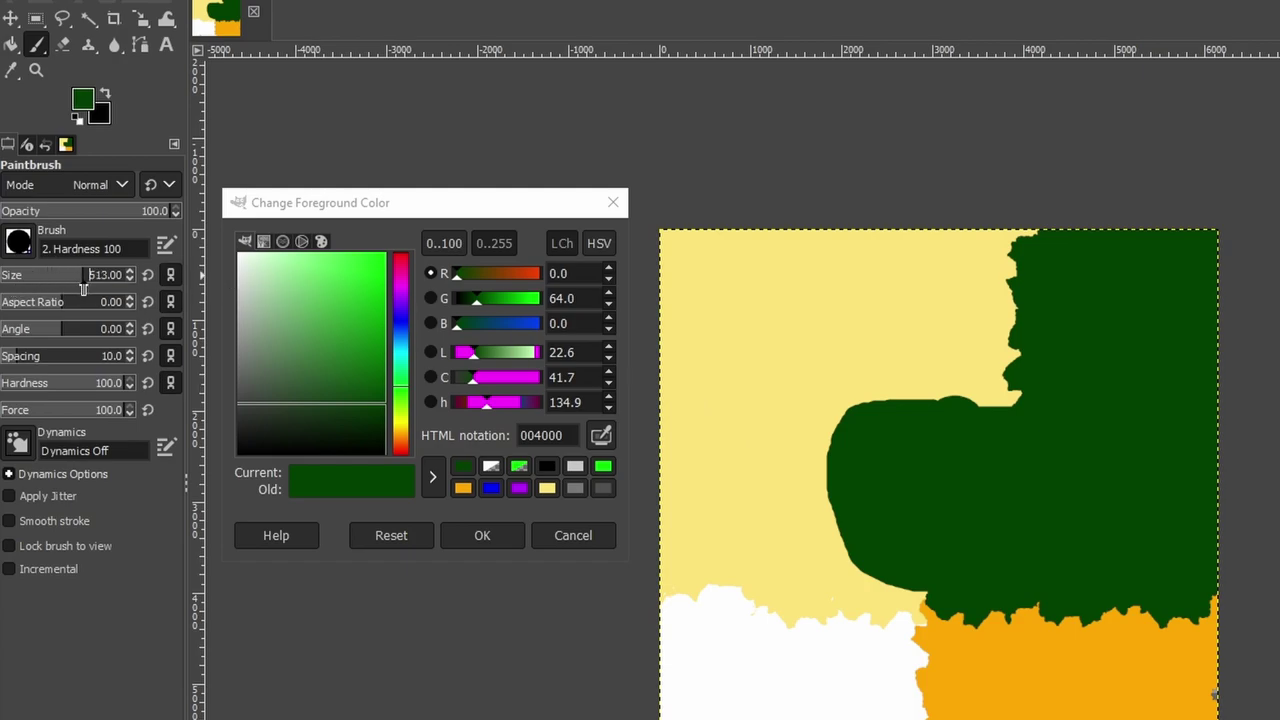
{"action": "mouse_move", "coordinate": [846, 443]}
{"action": "left_mouse_down"}
{"action": "mouse_move", "coordinate": [821, 531]}
{"action": "mouse_move", "coordinate": [902, 621]}
{"action": "mouse_move", "coordinate": [1008, 631]}
{"action": "mouse_move", "coordinate": [1054, 531]}
{"action": "mouse_move", "coordinate": [1014, 390]}
{"action": "mouse_move", "coordinate": [877, 388]}
{"action": "mouse_move", "coordinate": [767, 496]}
{"action": "mouse_move", "coordinate": [781, 577]}
{"action": "mouse_move", "coordinate": [824, 605]}
{"action": "mouse_move", "coordinate": [881, 627]}
{"action": "mouse_move", "coordinate": [957, 613]}
{"action": "mouse_move", "coordinate": [942, 585]}
{"action": "mouse_move", "coordinate": [824, 578]}
{"action": "mouse_move", "coordinate": [797, 538]}
{"action": "mouse_move", "coordinate": [844, 450]}
{"action": "mouse_move", "coordinate": [925, 406]}
{"action": "mouse_move", "coordinate": [983, 408]}
{"action": "mouse_move", "coordinate": [1030, 470]}
{"action": "mouse_move", "coordinate": [1049, 607]}
{"action": "mouse_move", "coordinate": [1033, 637]}
{"action": "mouse_move", "coordinate": [965, 664]}
{"action": "mouse_move", "coordinate": [876, 662]}
{"action": "mouse_move", "coordinate": [795, 631]}
{"action": "mouse_move", "coordinate": [754, 550]}
{"action": "mouse_move", "coordinate": [750, 462]}
{"action": "mouse_move", "coordinate": [800, 398]}
{"action": "mouse_move", "coordinate": [862, 370]}
{"action": "mouse_move", "coordinate": [1008, 362]}
{"action": "mouse_move", "coordinate": [1046, 383]}
{"action": "mouse_move", "coordinate": [1086, 472]}
{"action": "mouse_move", "coordinate": [1089, 571]}
{"action": "mouse_move", "coordinate": [1070, 627]}
{"action": "mouse_move", "coordinate": [1014, 659]}
{"action": "mouse_move", "coordinate": [846, 659]}
{"action": "mouse_move", "coordinate": [805, 628]}
{"action": "mouse_move", "coordinate": [852, 573]}
{"action": "mouse_move", "coordinate": [916, 543]}
{"action": "mouse_move", "coordinate": [882, 529]}
{"action": "mouse_move", "coordinate": [880, 629]}
{"action": "mouse_move", "coordinate": [1072, 382]}
{"action": "mouse_move", "coordinate": [1111, 356]}
{"action": "mouse_move", "coordinate": [1083, 416]}
{"action": "mouse_move", "coordinate": [1133, 325]}
{"action": "mouse_move", "coordinate": [1128, 417]}
{"action": "mouse_move", "coordinate": [1123, 333]}
{"action": "mouse_move", "coordinate": [1109, 380]}
{"action": "left_mouse_up"}
- Switch to white and paint snow patches on the right forest and top-left desert
{"action": "left_click_drag", "start_coordinate": [470, 352], "coordinate": [575, 385]}
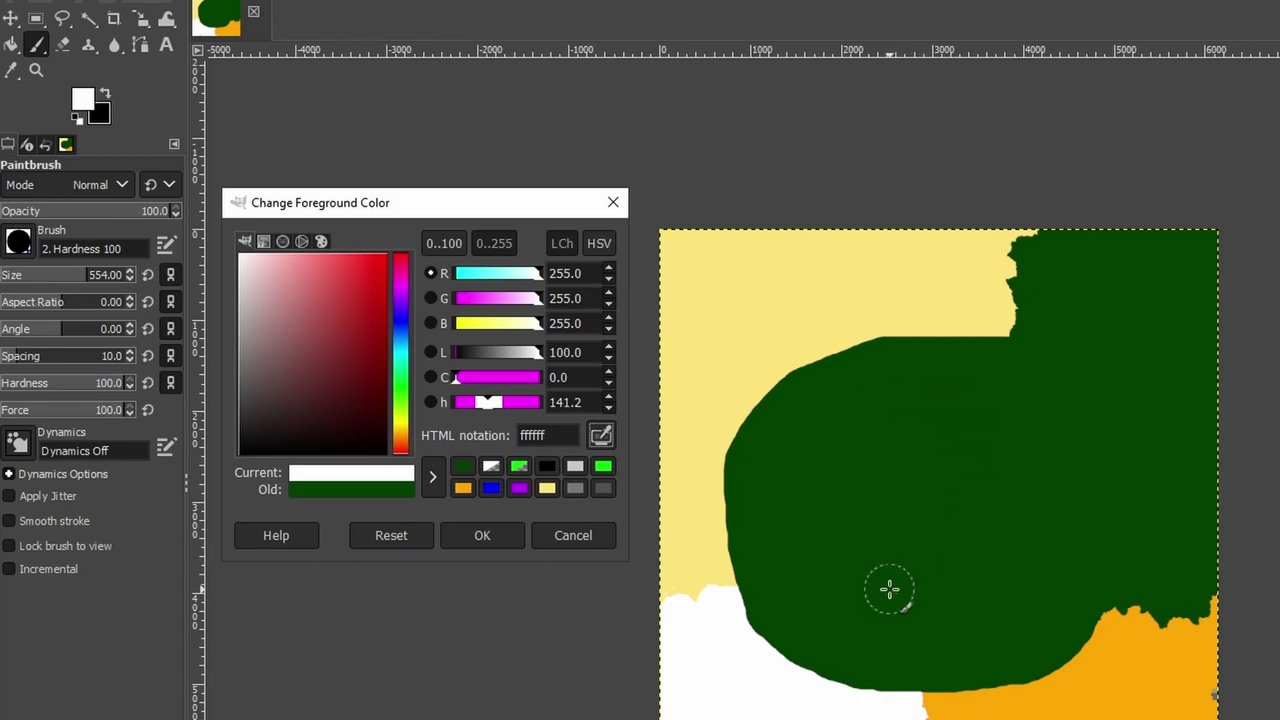
{"action": "mouse_move", "coordinate": [1160, 290]}
{"action": "left_mouse_down"}
{"action": "mouse_move", "coordinate": [1113, 329]}
{"action": "mouse_move", "coordinate": [1135, 366]}
{"action": "mouse_move", "coordinate": [1120, 420]}
{"action": "mouse_move", "coordinate": [1052, 466]}
{"action": "mouse_move", "coordinate": [1123, 480]}
{"action": "mouse_move", "coordinate": [1169, 450]}
{"action": "mouse_move", "coordinate": [1177, 282]}
{"action": "mouse_move", "coordinate": [1121, 286]}
{"action": "mouse_move", "coordinate": [1150, 425]}
{"action": "mouse_move", "coordinate": [1110, 458]}
{"action": "mouse_move", "coordinate": [1124, 410]}
{"action": "mouse_move", "coordinate": [1108, 324]}
{"action": "mouse_move", "coordinate": [1157, 309]}
{"action": "left_mouse_up"}
{"action": "mouse_move", "coordinate": [780, 288]}
{"action": "left_mouse_down"}
{"action": "mouse_move", "coordinate": [786, 297]}
{"action": "mouse_move", "coordinate": [771, 283]}
{"action": "mouse_move", "coordinate": [780, 303]}
{"action": "left_mouse_up"}
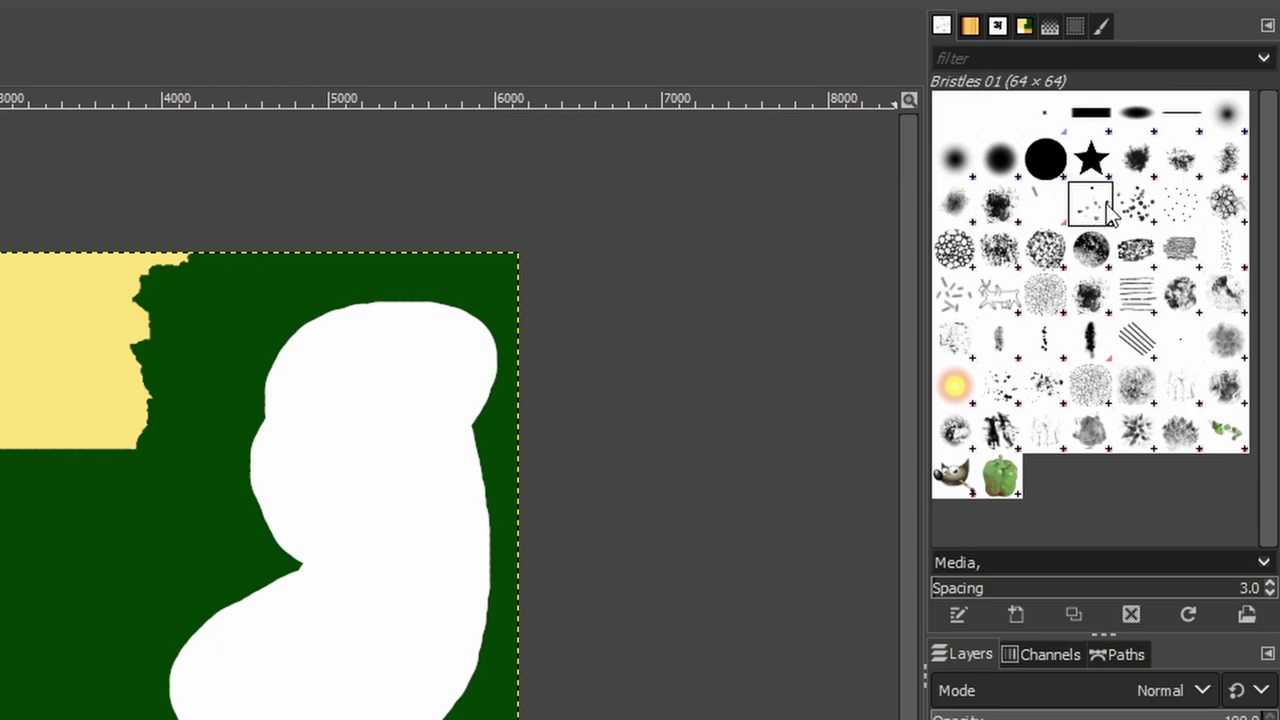
- Set the brush to Bristles 02 at size 472 and dab white speckles onto the forest
{"action": "left_click", "coordinate": [1149, 209]}
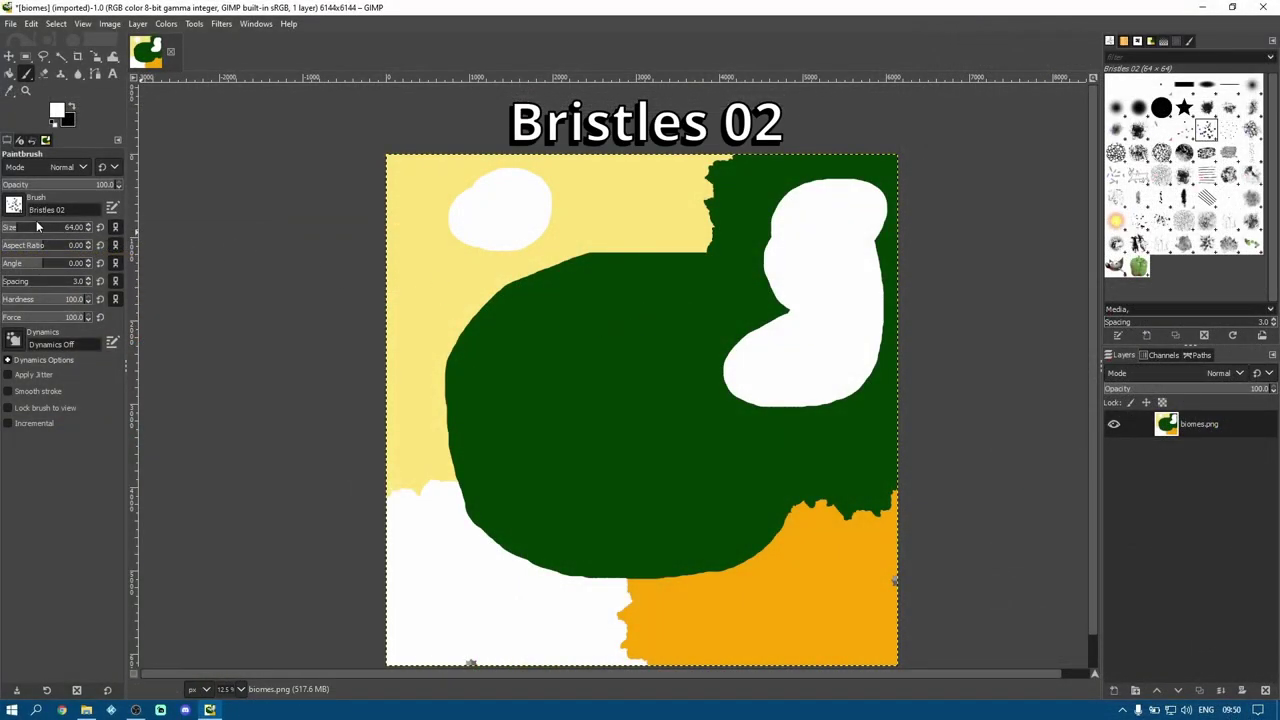
{"action": "left_click", "coordinate": [46, 228]}
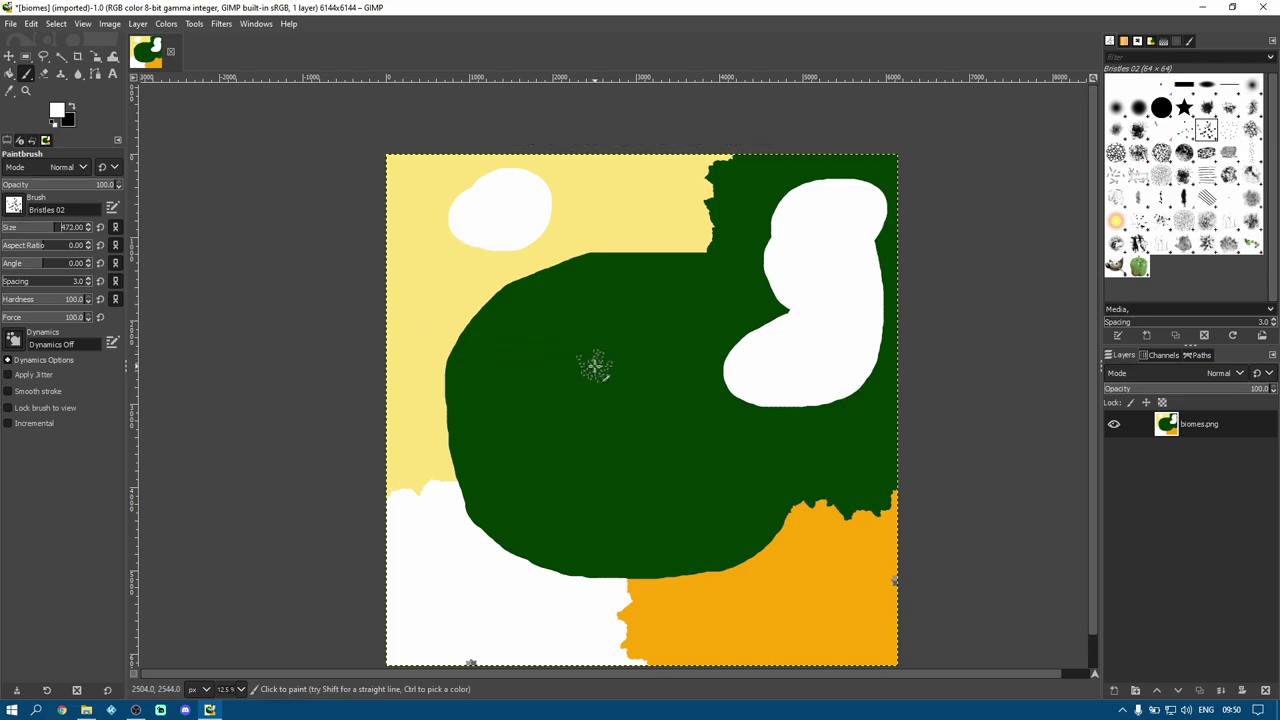
{"action": "scroll", "coordinate": [595, 367], "scroll_direction": "up", "scroll_amount": 4}
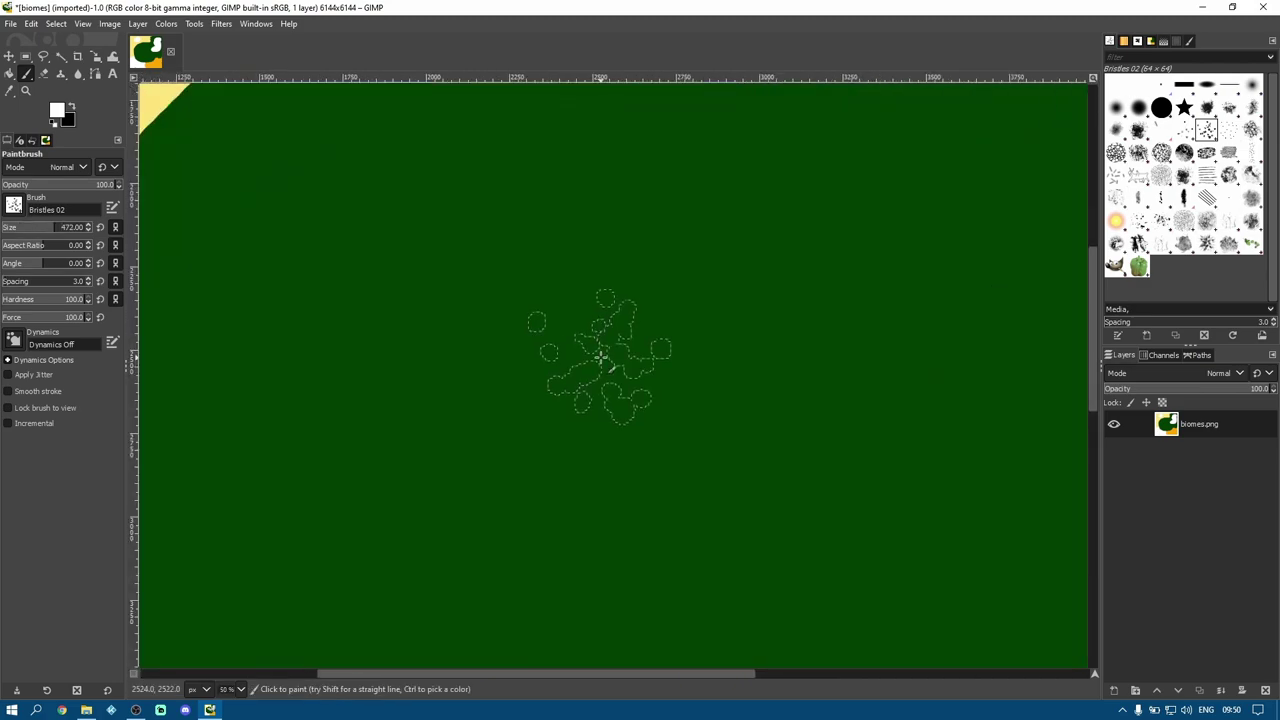
{"action": "left_click", "coordinate": [600, 360]}
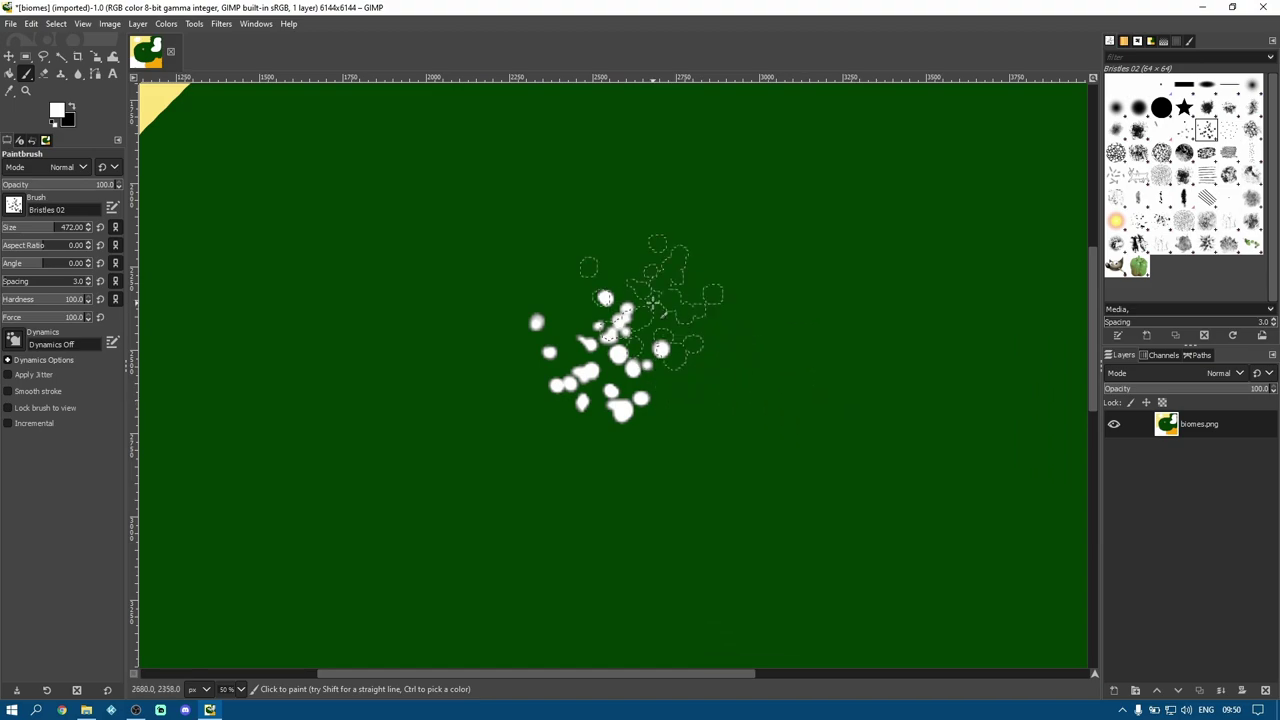
{"action": "scroll", "coordinate": [729, 386], "scroll_direction": "down", "scroll_amount": 4}
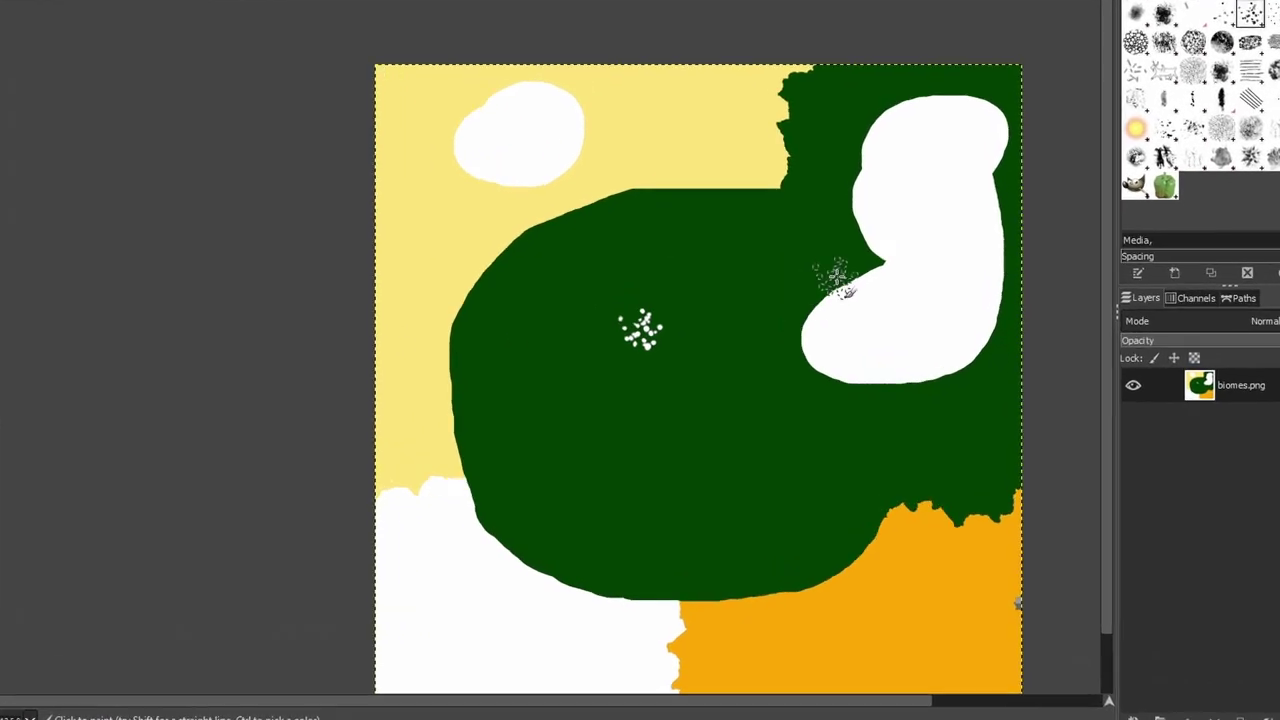
- Dab white snow along the white blob's left and lower-right edges
{"action": "mouse_move", "coordinate": [820, 208]}
{"action": "left_mouse_down"}
{"action": "mouse_move", "coordinate": [784, 235]}
{"action": "mouse_move", "coordinate": [762, 340]}
{"action": "mouse_move", "coordinate": [834, 362]}
{"action": "mouse_move", "coordinate": [892, 362]}
{"action": "left_mouse_up"}
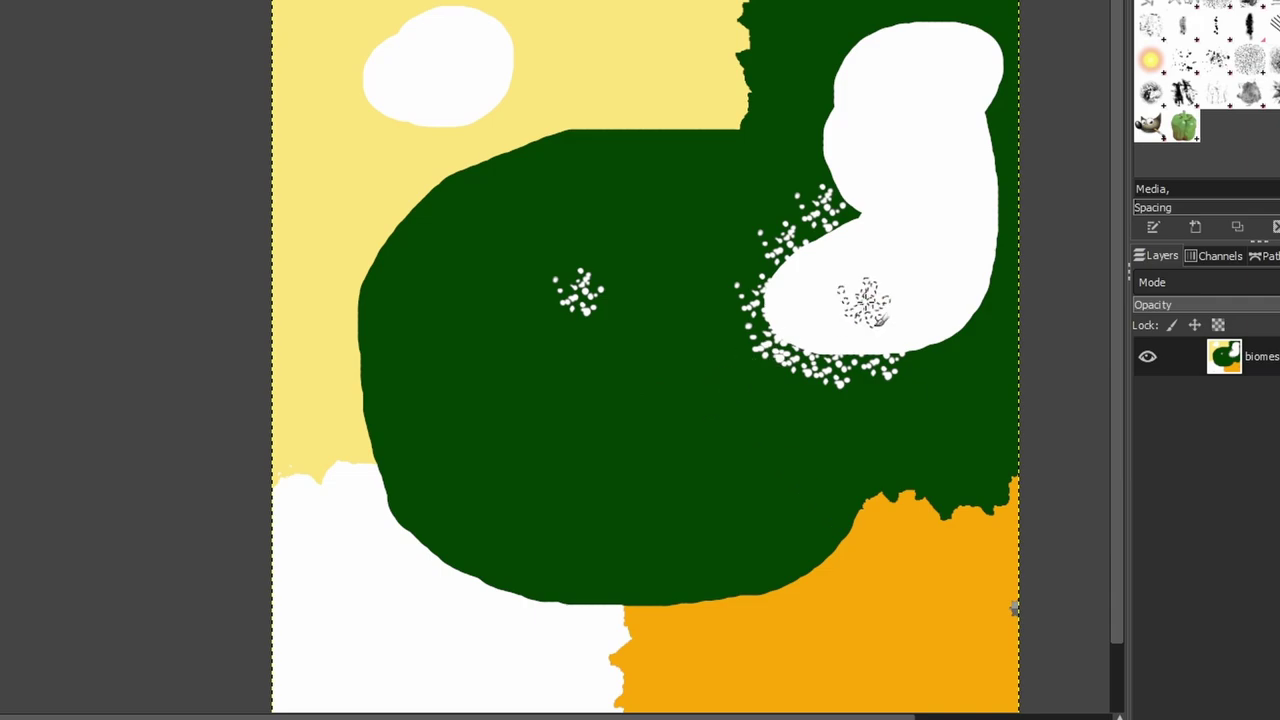
{"action": "mouse_move", "coordinate": [820, 337]}
{"action": "left_mouse_down"}
{"action": "mouse_move", "coordinate": [951, 363]}
{"action": "mouse_move", "coordinate": [923, 346]}
{"action": "mouse_move", "coordinate": [960, 335]}
{"action": "mouse_move", "coordinate": [966, 291]}
{"action": "mouse_move", "coordinate": [982, 288]}
{"action": "left_mouse_up"}
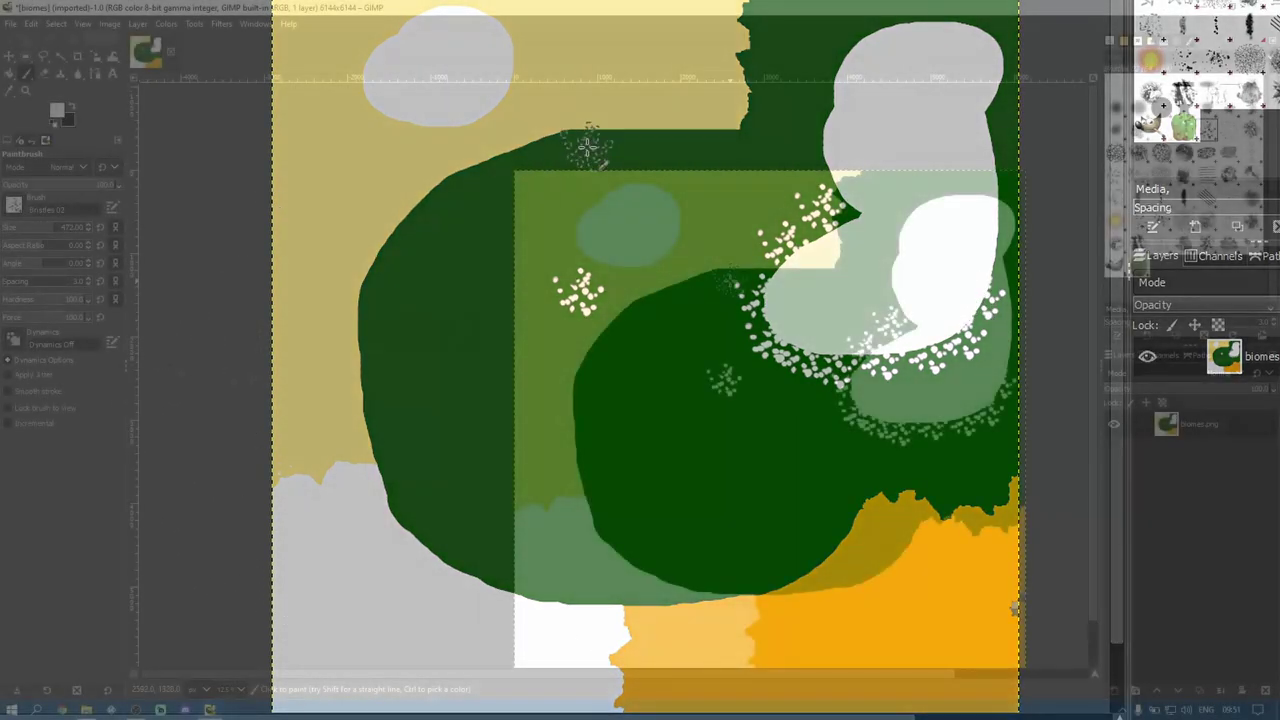
{"action": "left_click", "coordinate": [57, 111]}
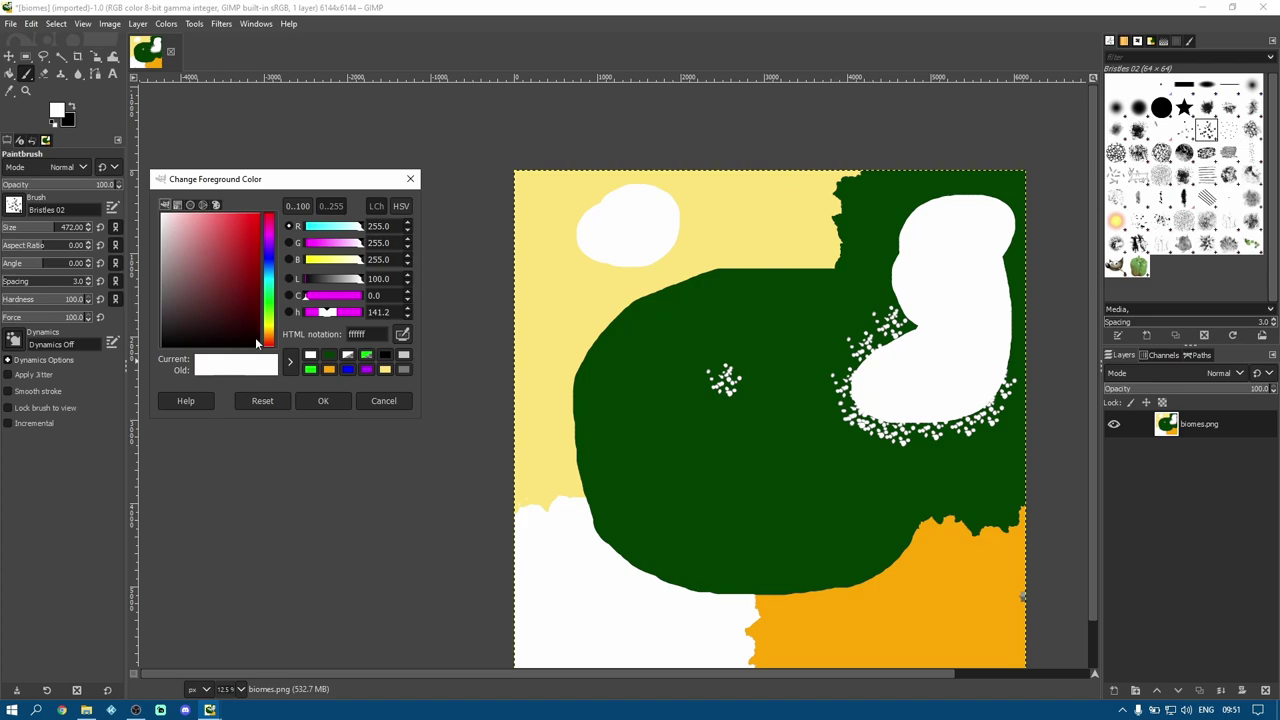
- Pick desert yellow (ffe477) and dab it along the green blob's left and upper-left edges
{"action": "left_click", "coordinate": [577, 320]}
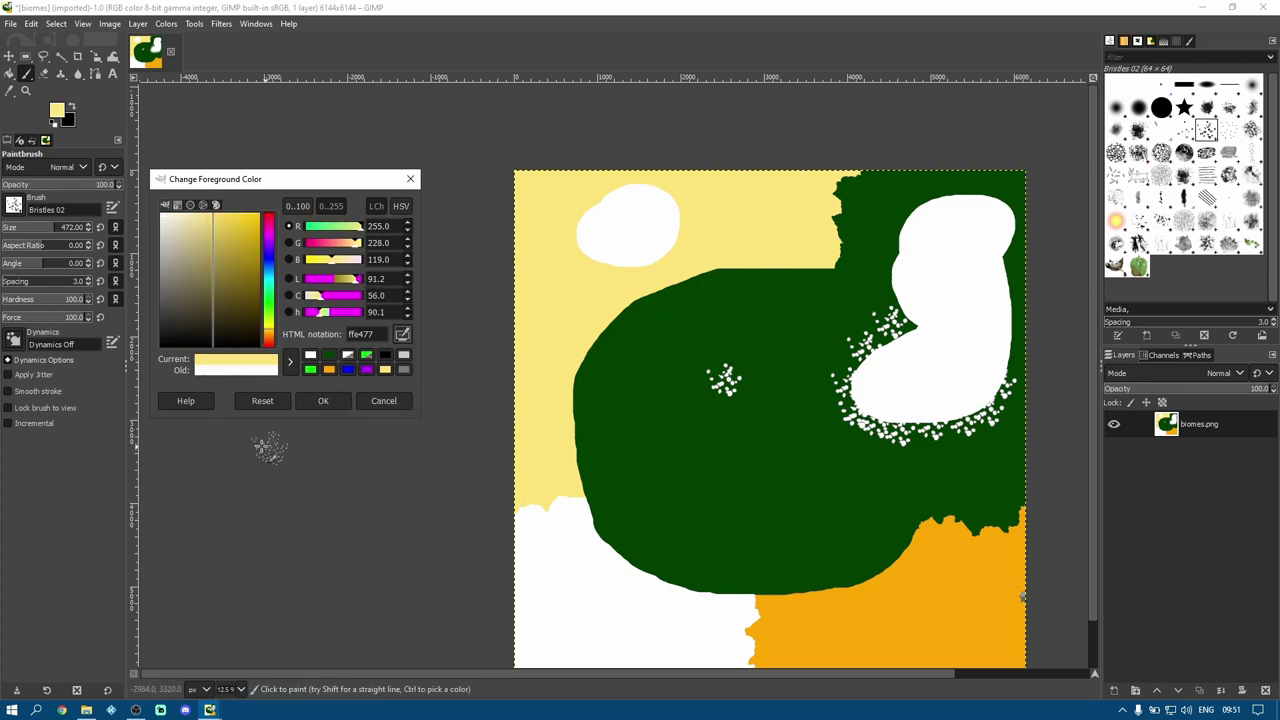
{"action": "left_click", "coordinate": [330, 401]}
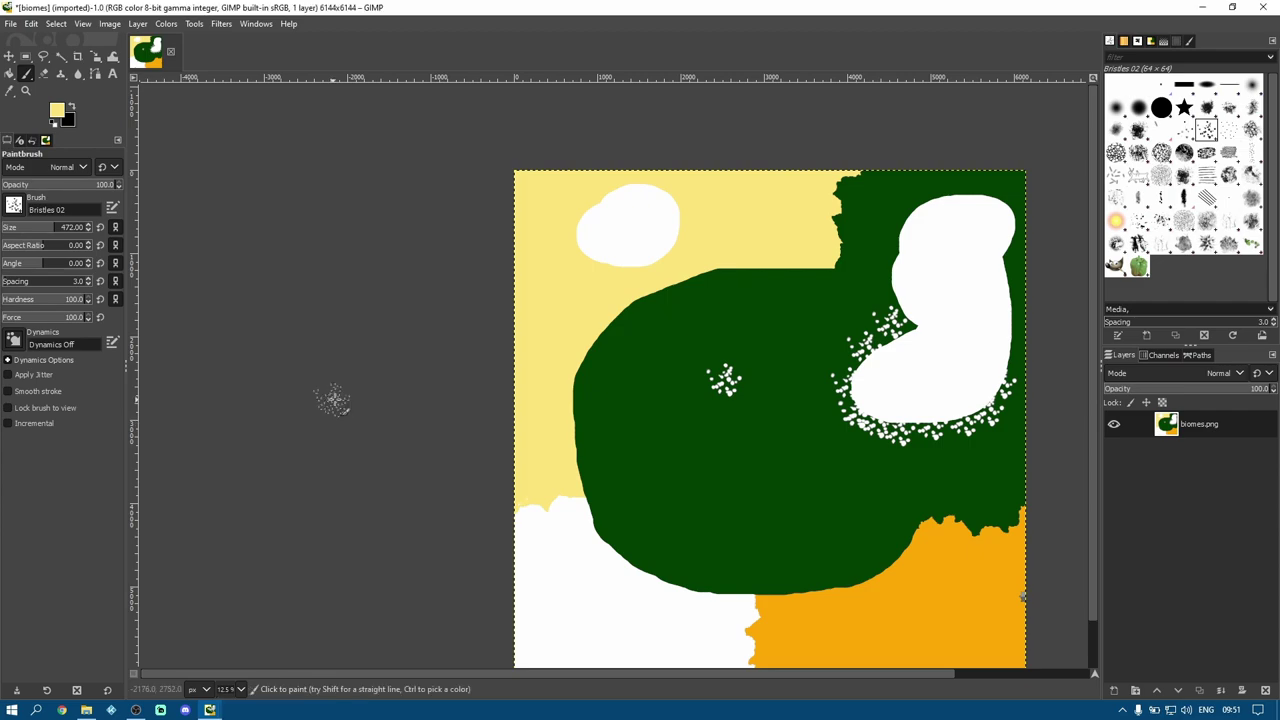
{"action": "mouse_move", "coordinate": [595, 355]}
{"action": "left_mouse_down"}
{"action": "mouse_move", "coordinate": [573, 418]}
{"action": "mouse_move", "coordinate": [581, 478]}
{"action": "left_mouse_up"}
{"action": "mouse_move", "coordinate": [607, 338]}
{"action": "left_mouse_down"}
{"action": "mouse_move", "coordinate": [640, 297]}
{"action": "mouse_move", "coordinate": [748, 268]}
{"action": "left_mouse_up"}
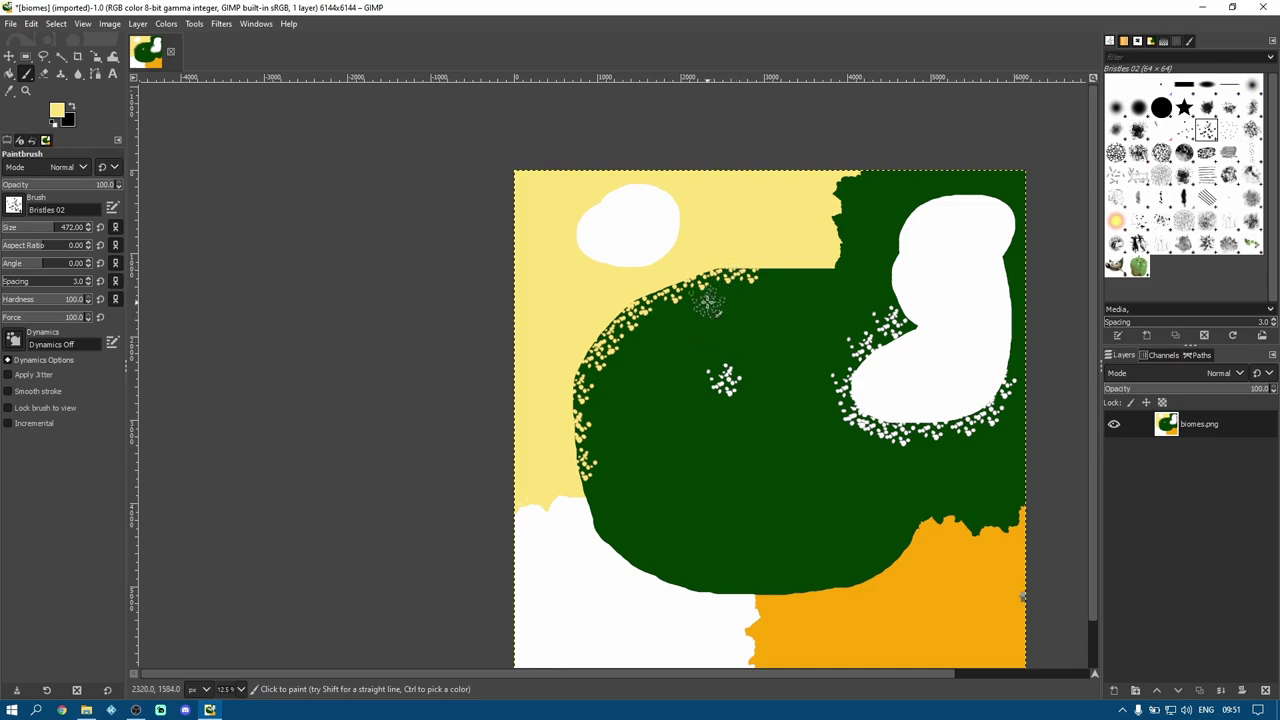
- At 150% zoom, shrink the brush to 143 and dab yellow along the straight forest border
{"action": "scroll", "coordinate": [720, 318], "scroll_direction": "up", "scroll_amount": 7}
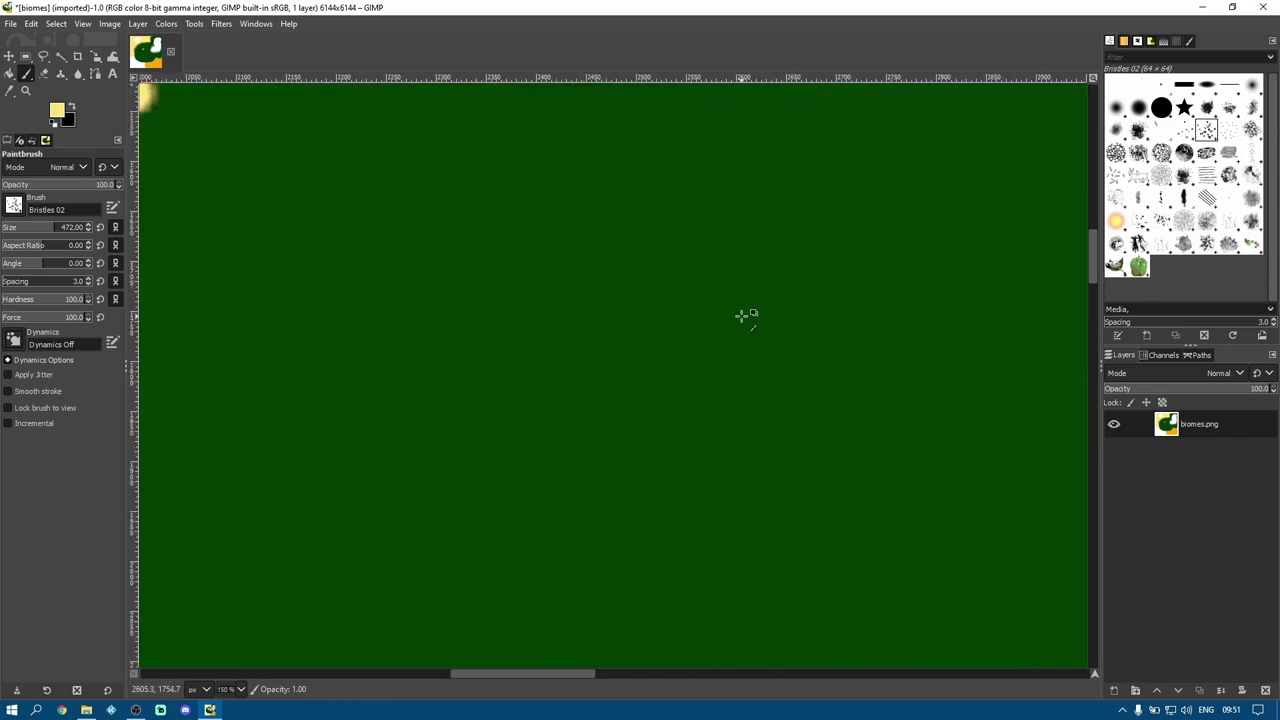
{"action": "left_click_drag", "start_coordinate": [1093, 255], "coordinate": [1083, 220]}
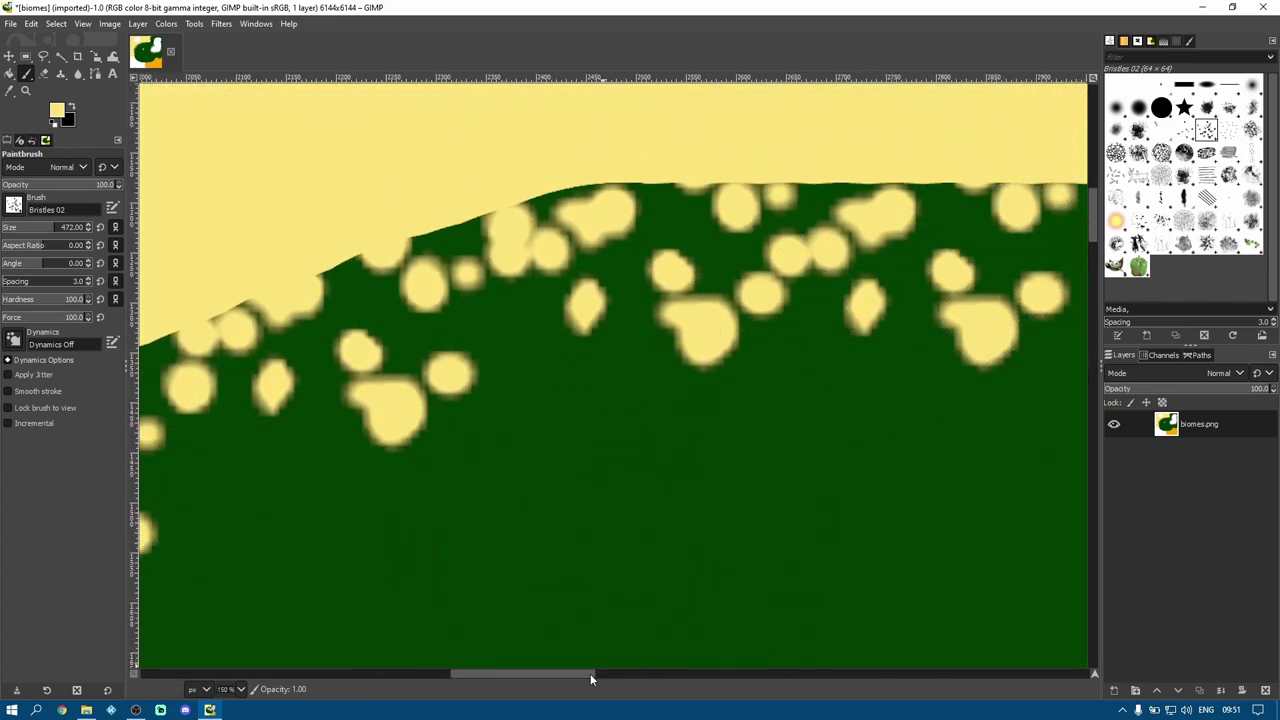
{"action": "left_click_drag", "start_coordinate": [590, 673], "coordinate": [694, 673]}
{"action": "key", "text": "ctrl+shift+a"}
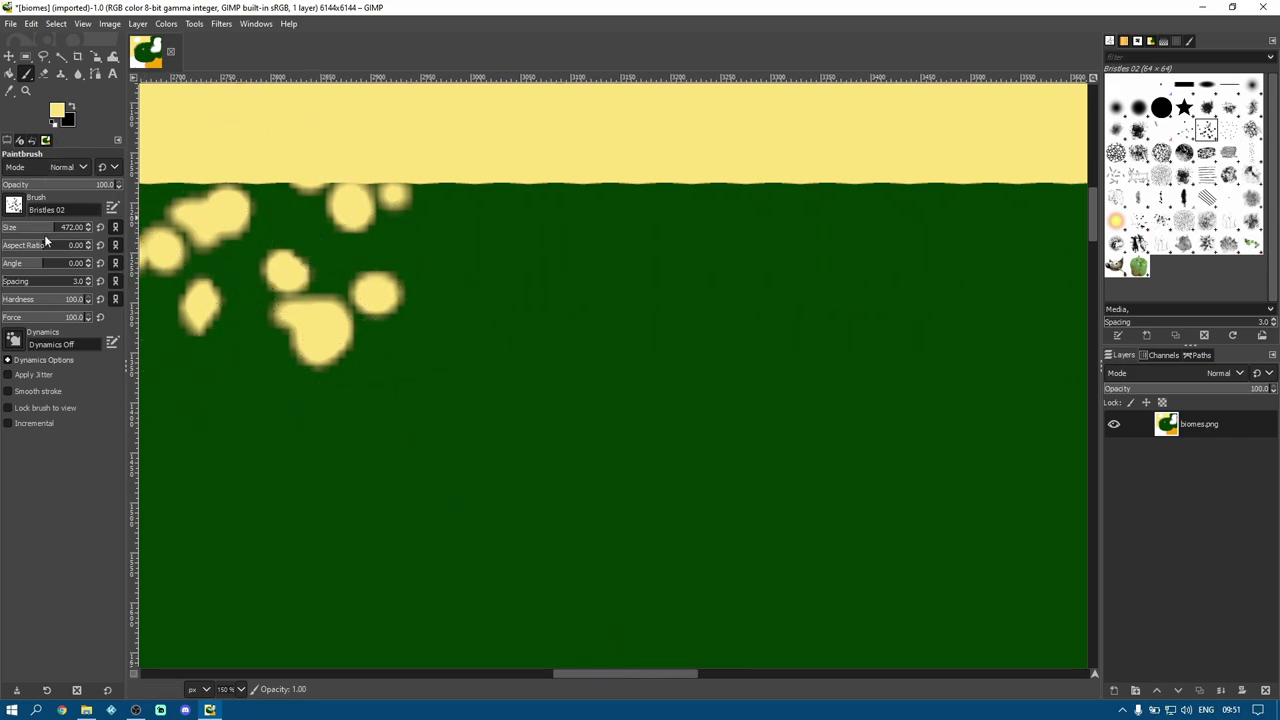
{"action": "mouse_move", "coordinate": [523, 206]}
{"action": "left_mouse_down"}
{"action": "mouse_move", "coordinate": [647, 188]}
{"action": "mouse_move", "coordinate": [767, 200]}
{"action": "mouse_move", "coordinate": [1010, 195]}
{"action": "left_mouse_up"}
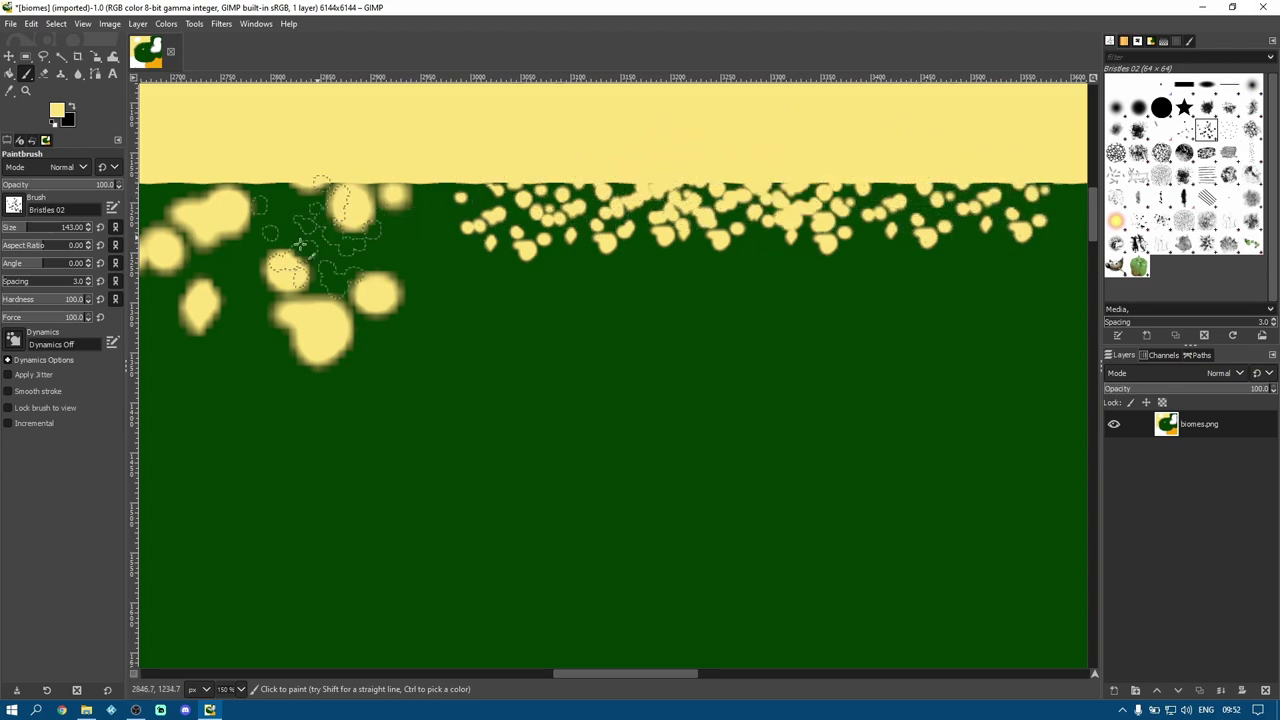
- Eyedrop dark pine green (004000) as the paint colour and dab it into the yellow band
{"action": "left_click", "coordinate": [55, 114]}
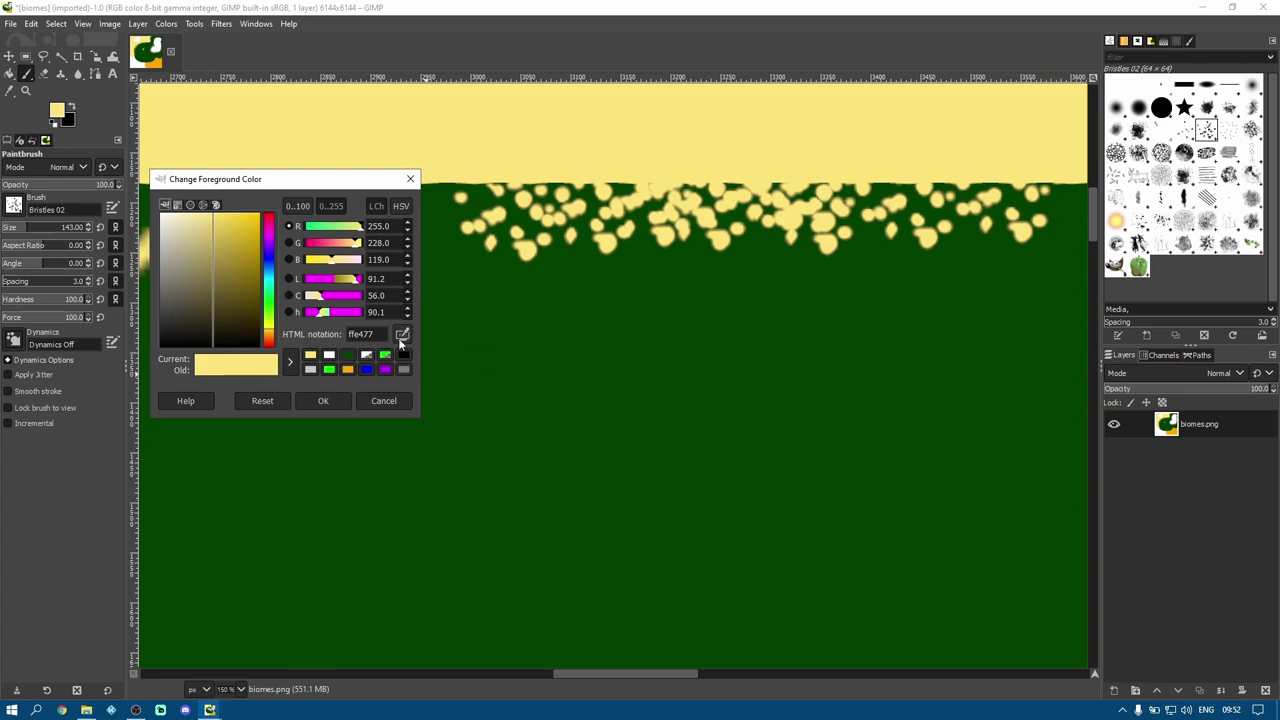
{"action": "left_click", "coordinate": [538, 374]}
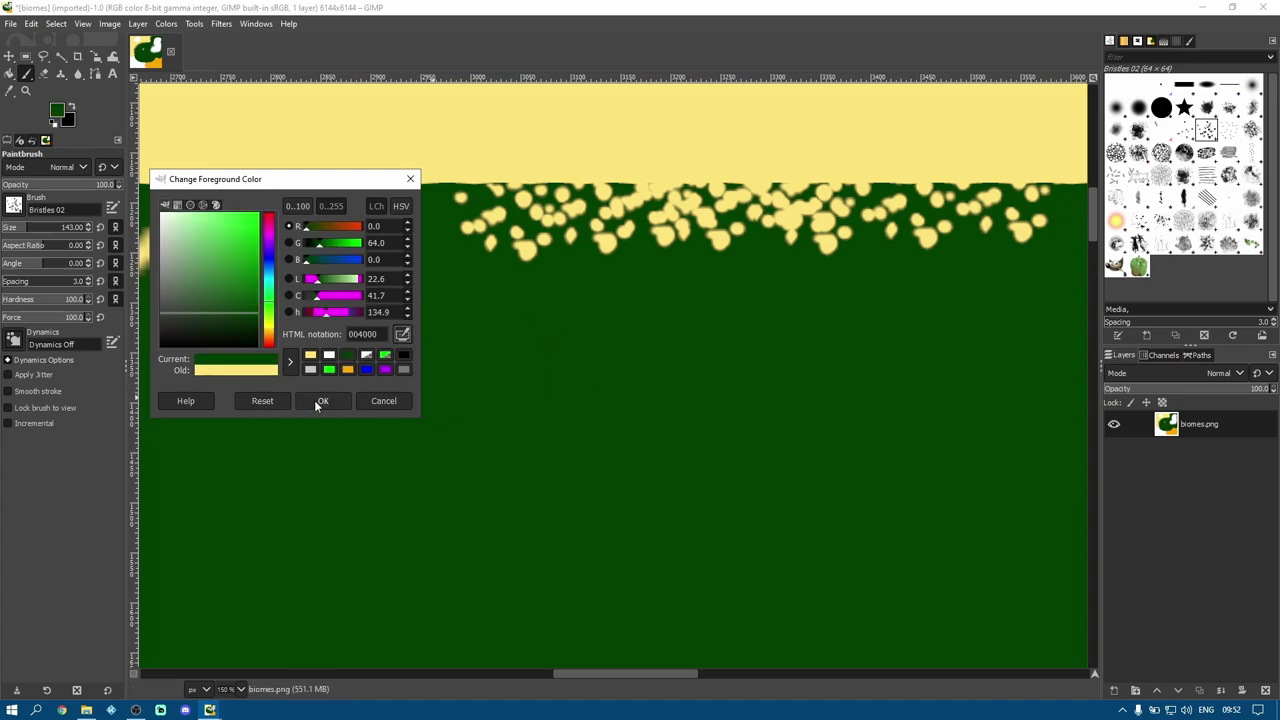
{"action": "left_click", "coordinate": [320, 400]}
{"action": "mouse_move", "coordinate": [429, 114]}
{"action": "left_mouse_down"}
{"action": "mouse_move", "coordinate": [595, 140]}
{"action": "mouse_move", "coordinate": [665, 128]}
{"action": "mouse_move", "coordinate": [1060, 140]}
{"action": "left_mouse_up"}
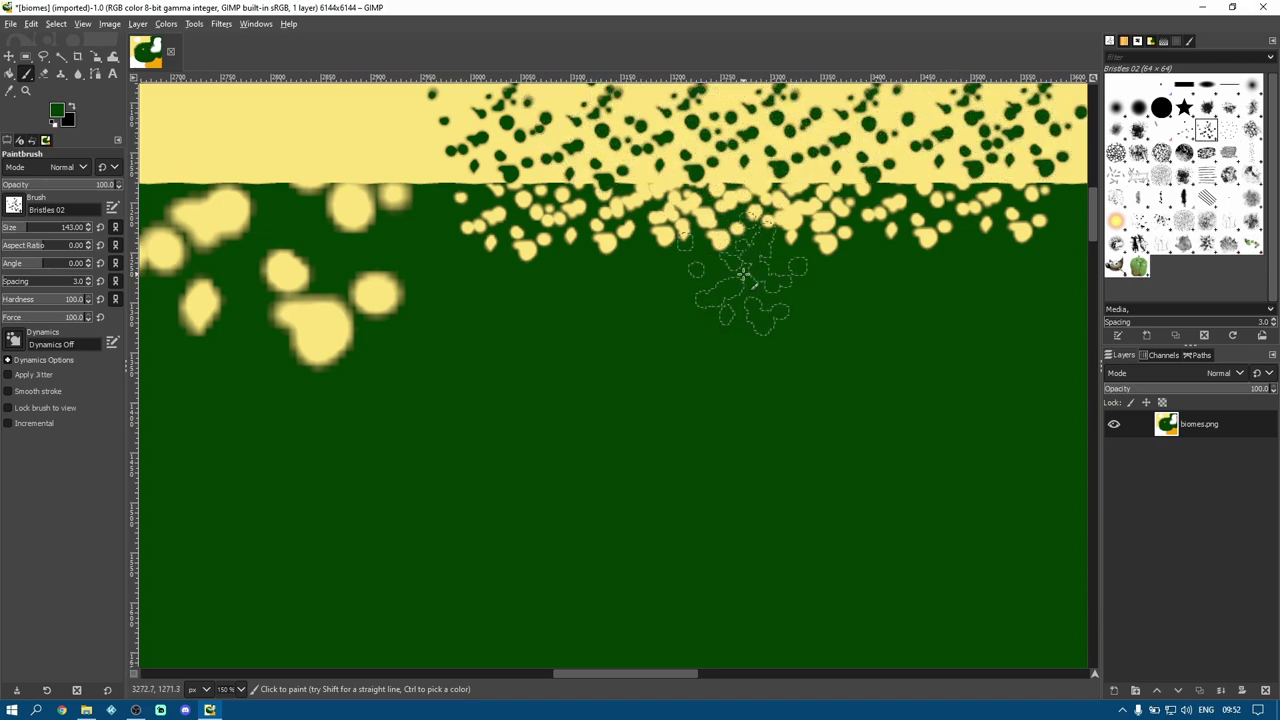
{"action": "scroll", "coordinate": [760, 288], "scroll_direction": "down", "scroll_amount": 5}
{"action": "scroll", "coordinate": [771, 291], "scroll_direction": "down", "scroll_amount": 6}
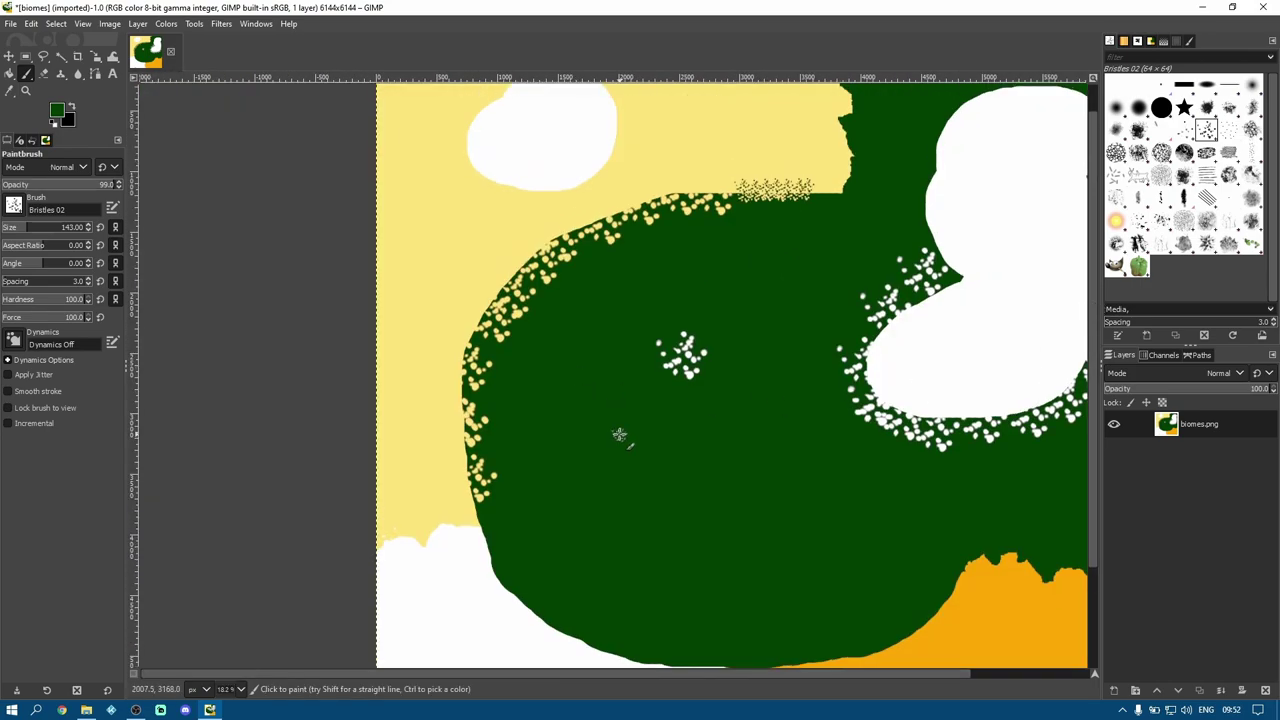
{"action": "scroll", "coordinate": [663, 447], "scroll_direction": "down", "scroll_amount": 2}
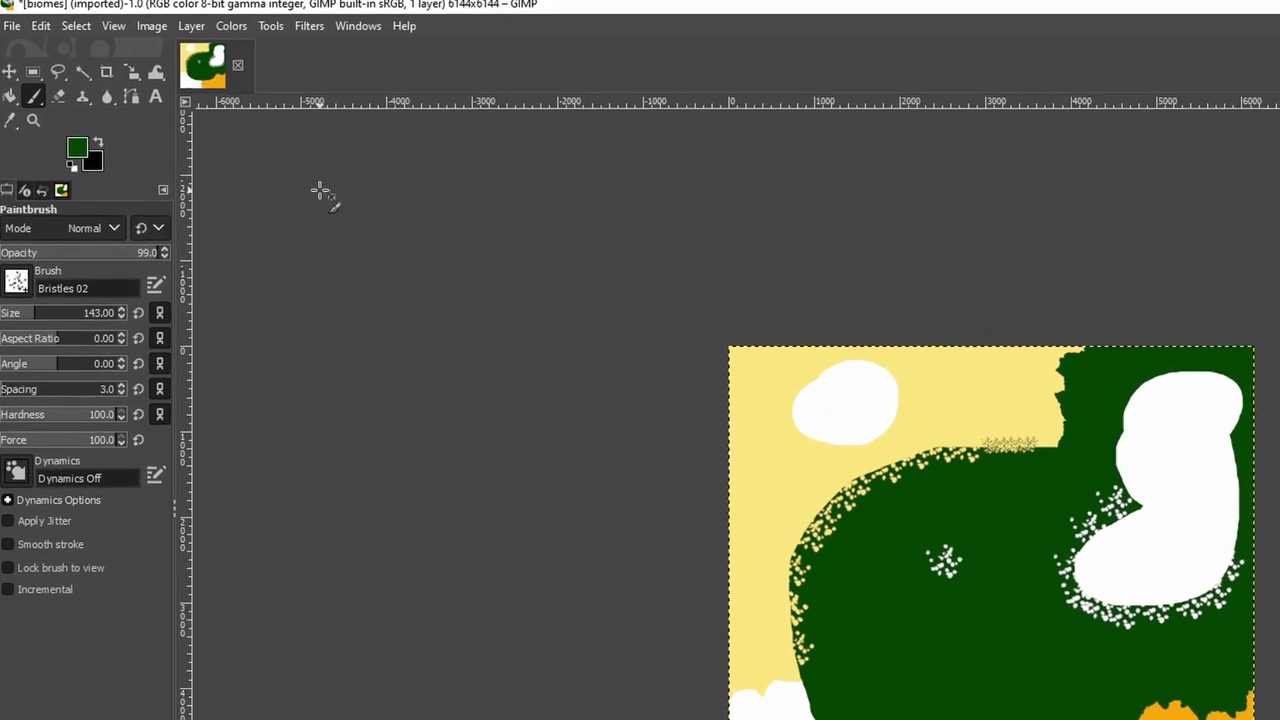
- Export the map as PNG, overwriting biomes.png in the Cesepuhu Mountains world folder
{"action": "left_click", "coordinate": [12, 25]}
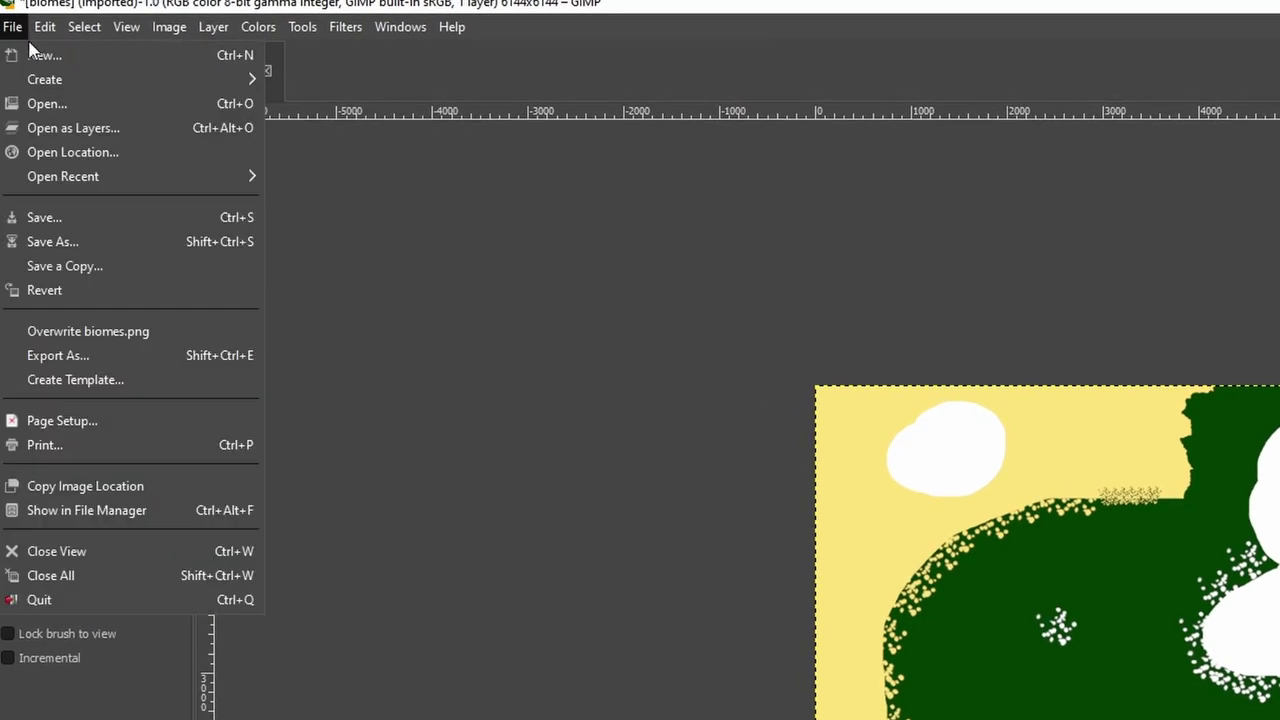
{"action": "left_click", "coordinate": [80, 357]}
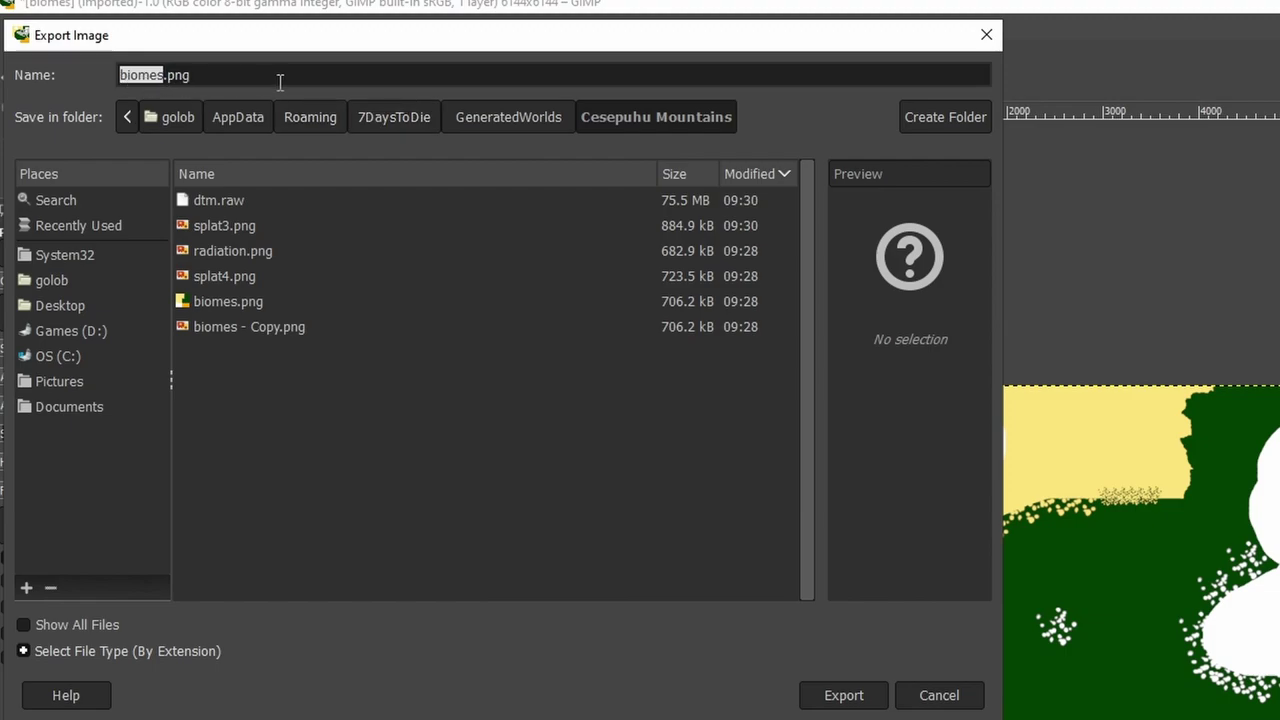
{"action": "left_click", "coordinate": [846, 700]}
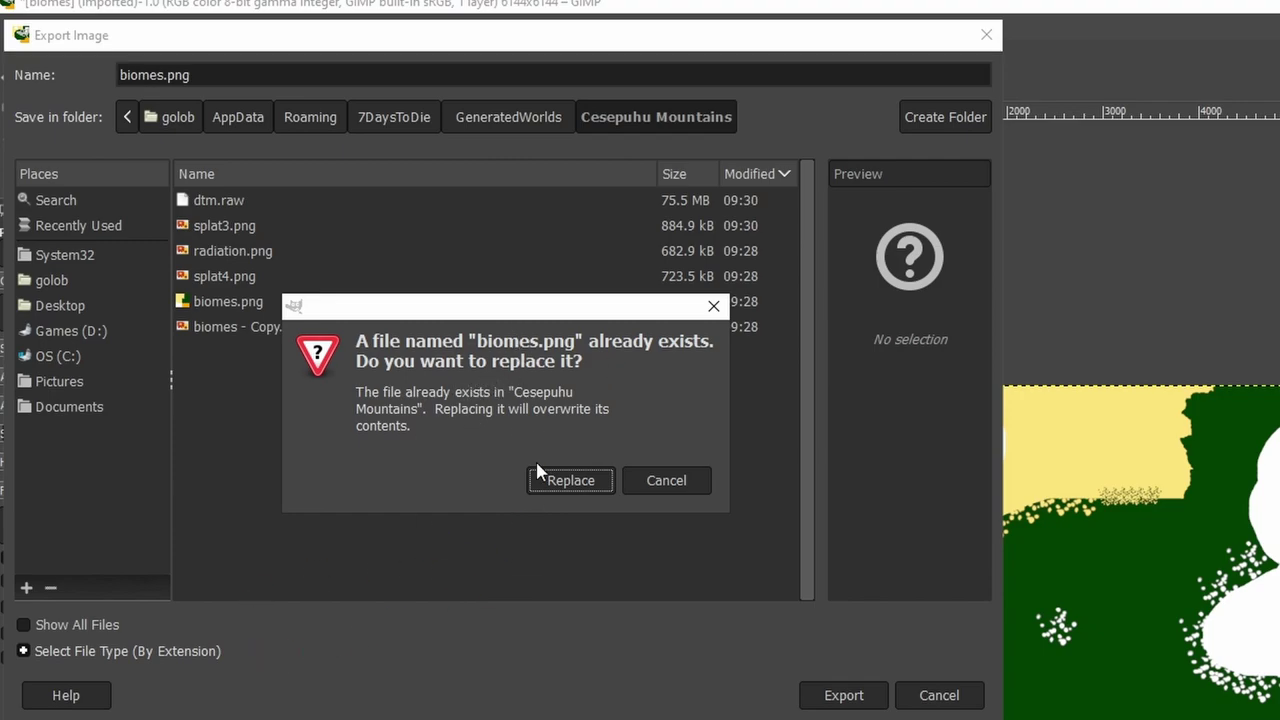
{"action": "left_click", "coordinate": [569, 481]}
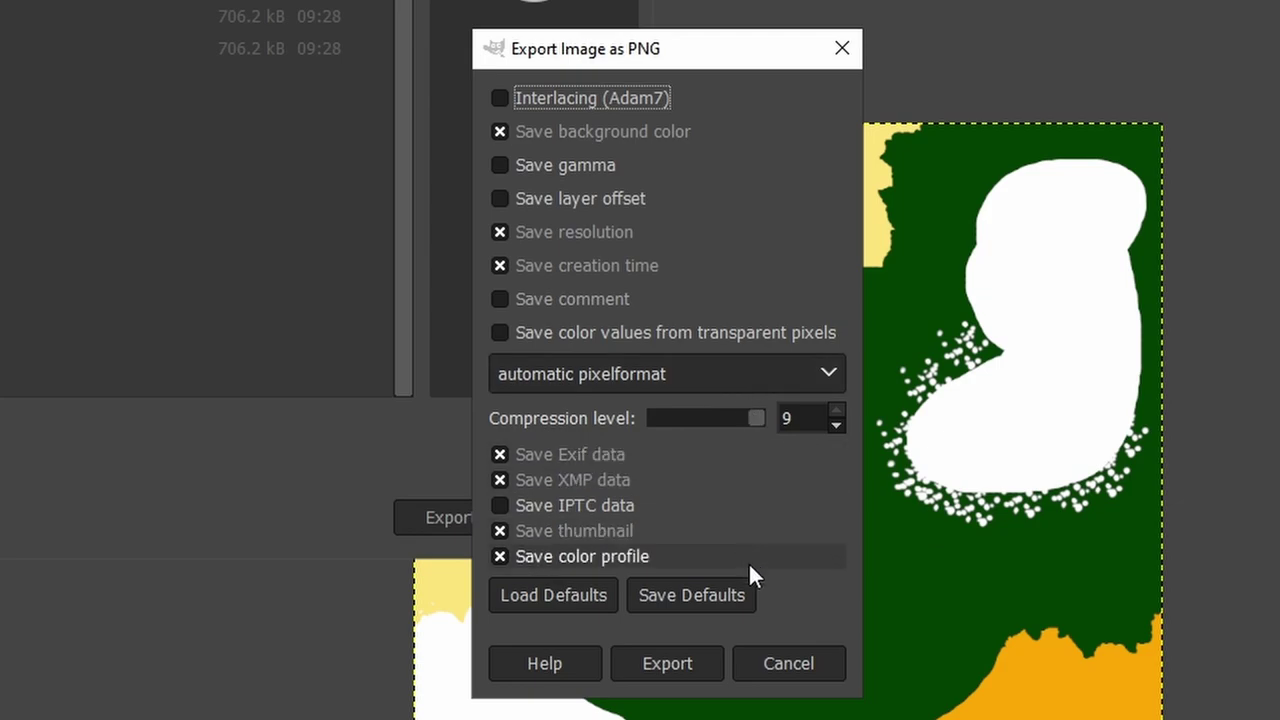
{"action": "left_click", "coordinate": [677, 657]}
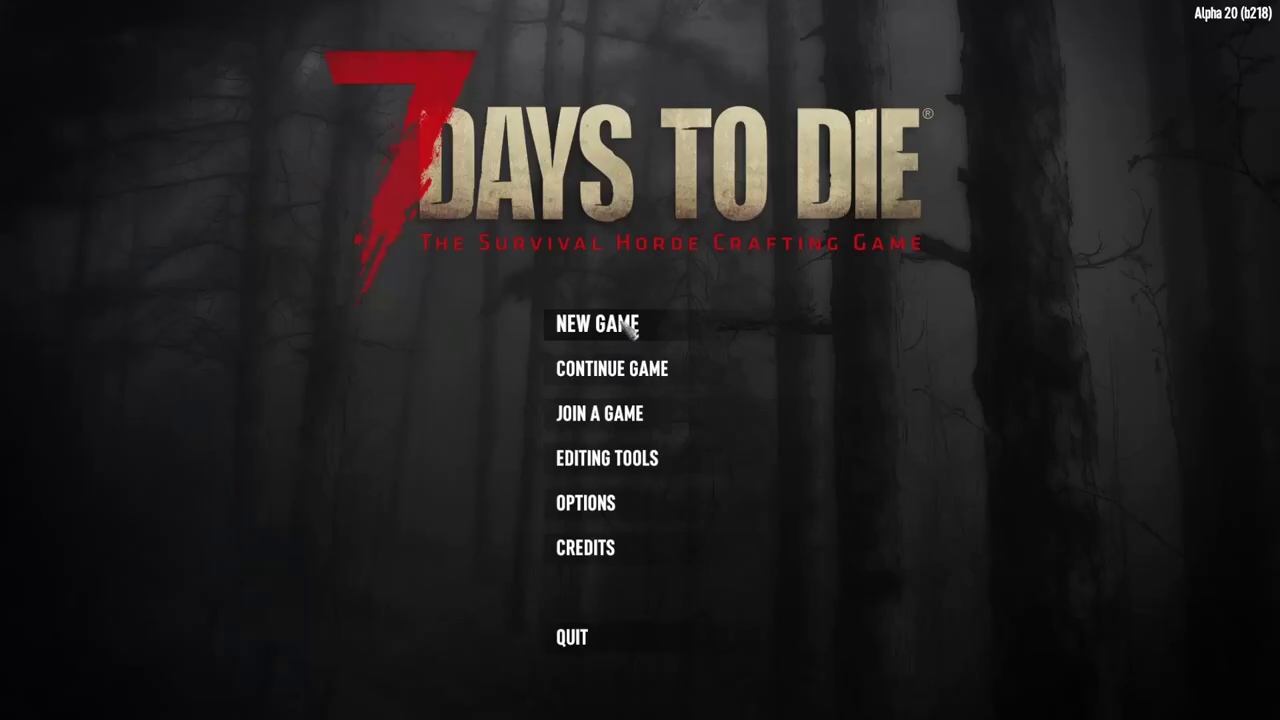
- Set up a new game on the Cesepuhu Mountains world and name it 'biomes'
{"action": "left_click", "coordinate": [632, 332]}
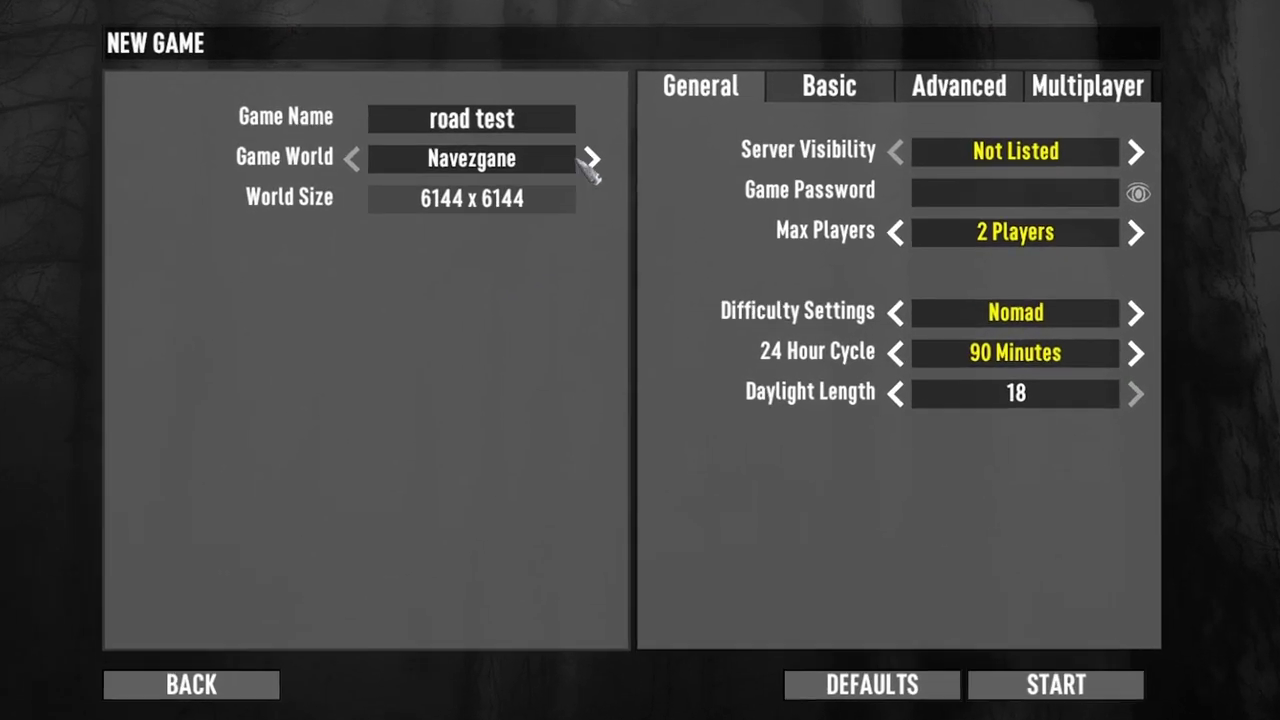
{"action": "left_click", "coordinate": [598, 188]}
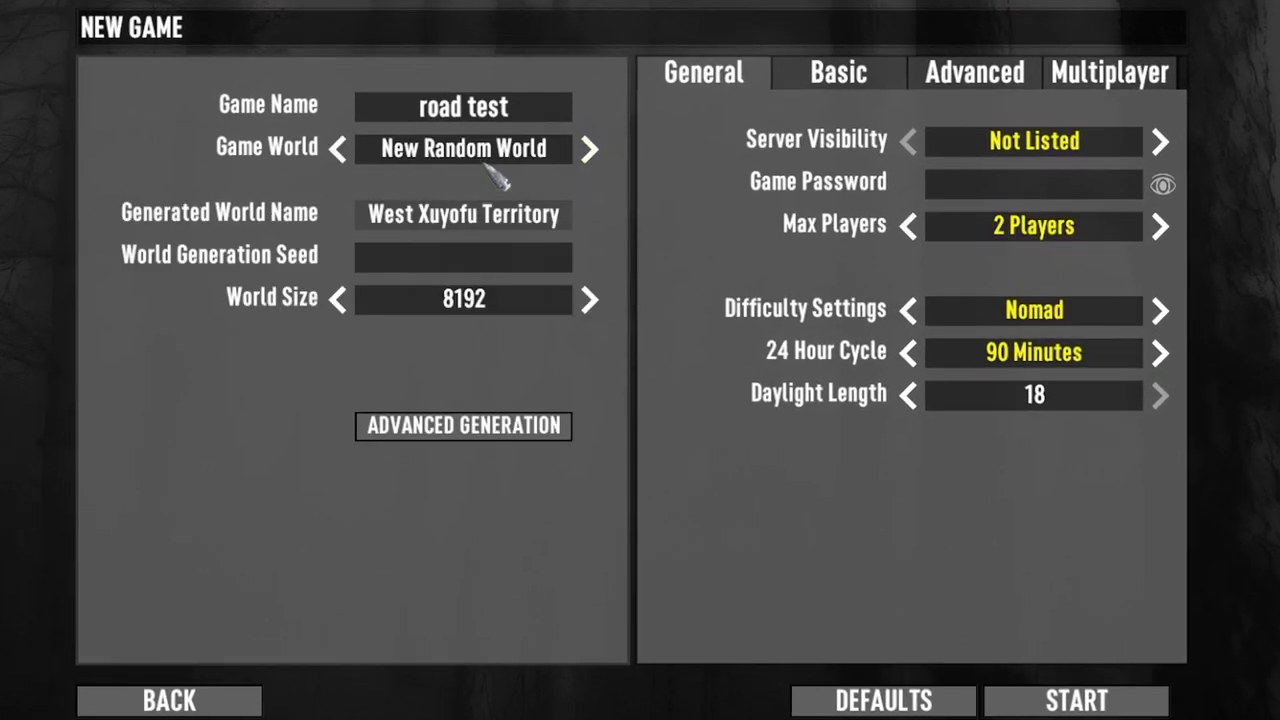
{"action": "left_click", "coordinate": [340, 150]}
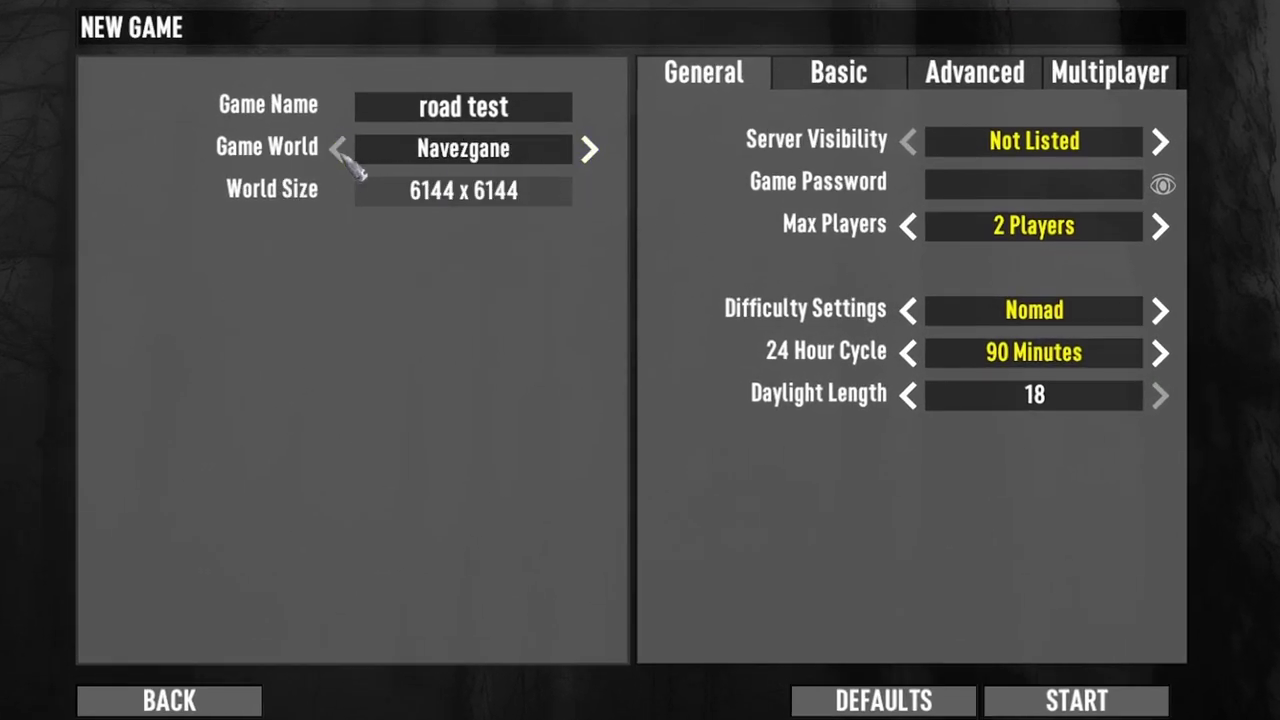
{"action": "left_click", "coordinate": [590, 150]}
{"action": "left_click", "coordinate": [590, 150]}
{"action": "left_click", "coordinate": [590, 150]}
{"action": "left_click", "coordinate": [590, 150]}
{"action": "left_click", "coordinate": [338, 150]}
{"action": "left_click", "coordinate": [543, 117]}
{"action": "type", "text": "biomes"}
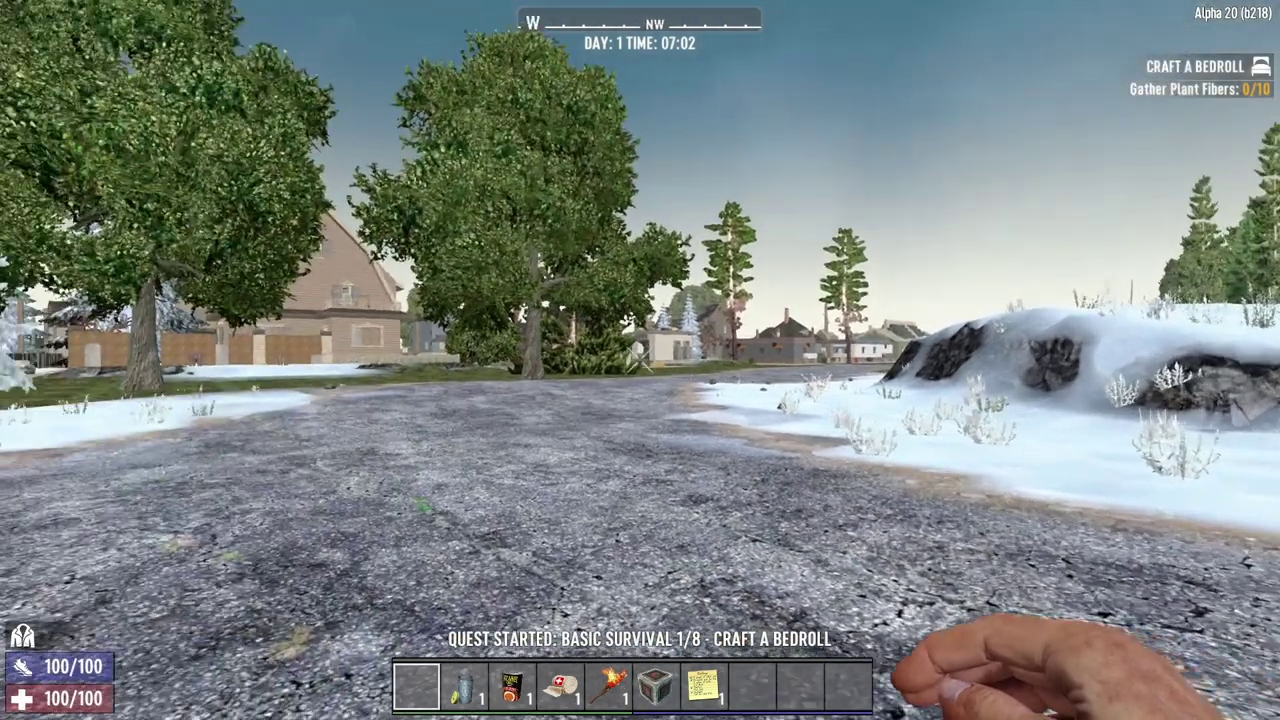
- Enable debug mode with the 'dm' console command, then fly up above the snowy hill
{"action": "mouse_move", "coordinate": [640, 360]}
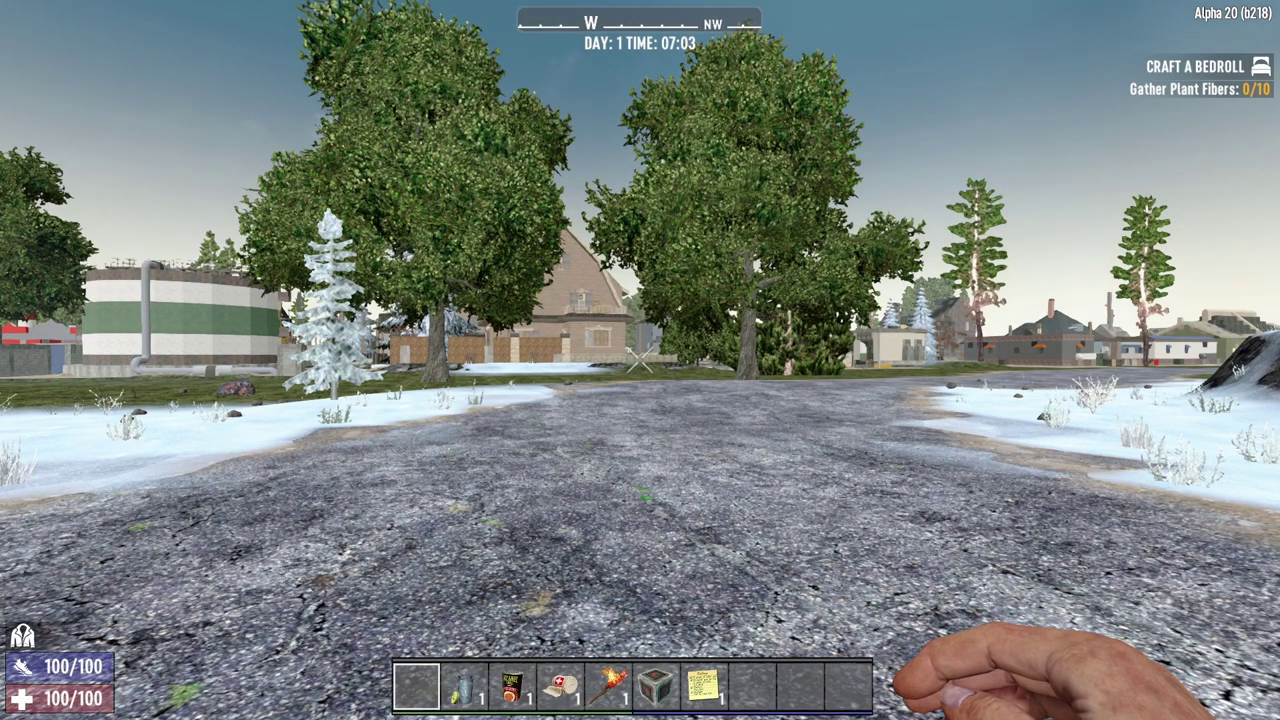
{"action": "key", "text": "F1"}
{"action": "type", "text": "dm"}
{"action": "key", "text": "Return"}
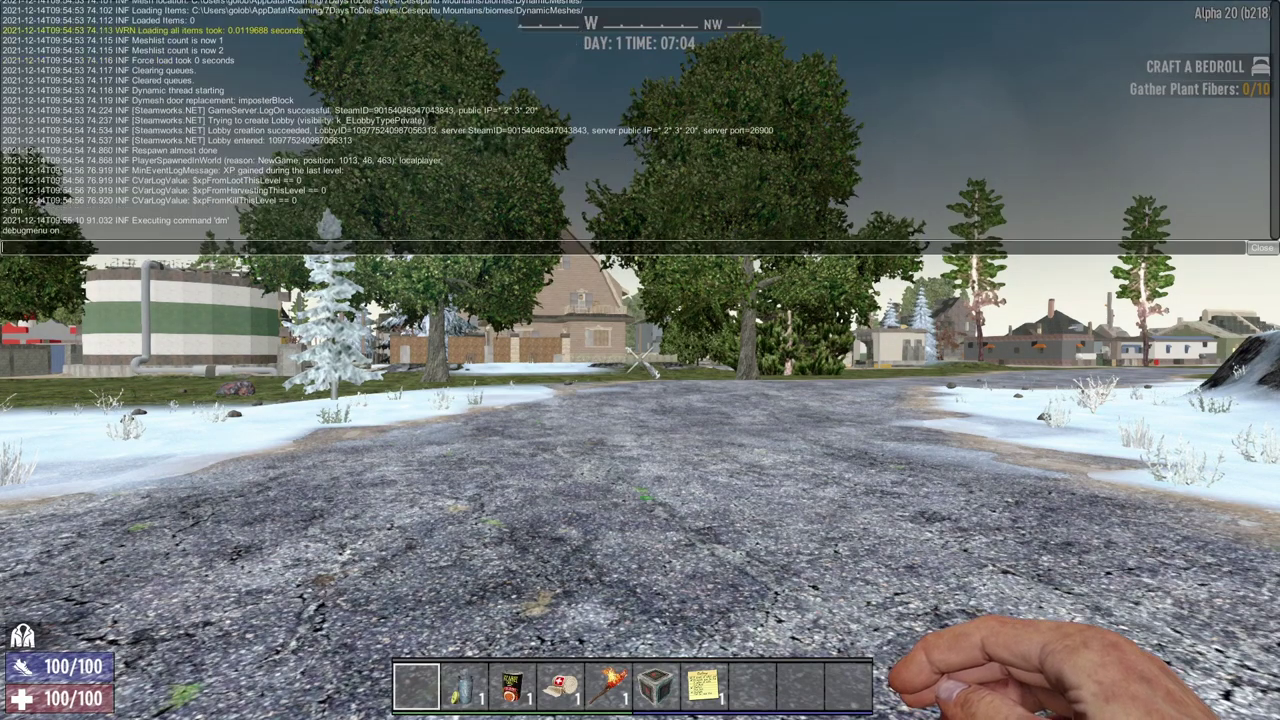
{"action": "key", "text": "F1"}
{"action": "key", "text": "w"}
{"action": "key", "text": "space"}
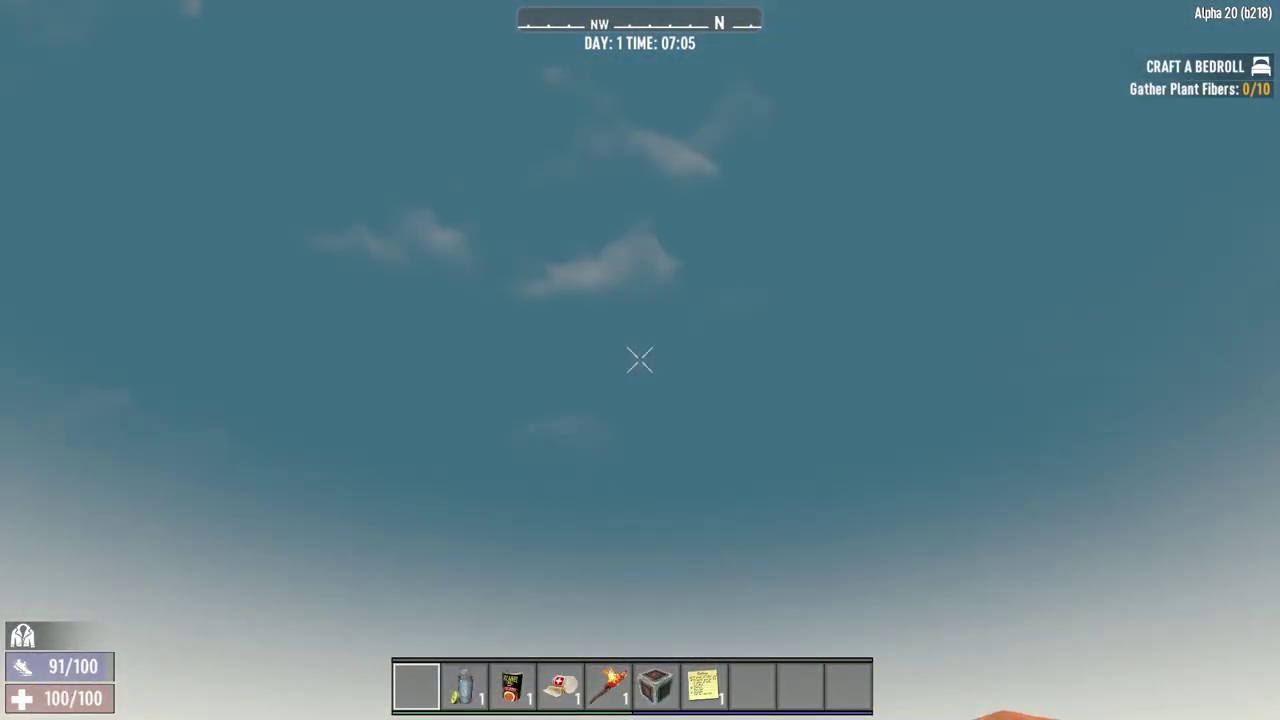
- Fly over the snow and pine boundary and the town road, then back toward the snow edge
{"action": "key", "text": "w"}
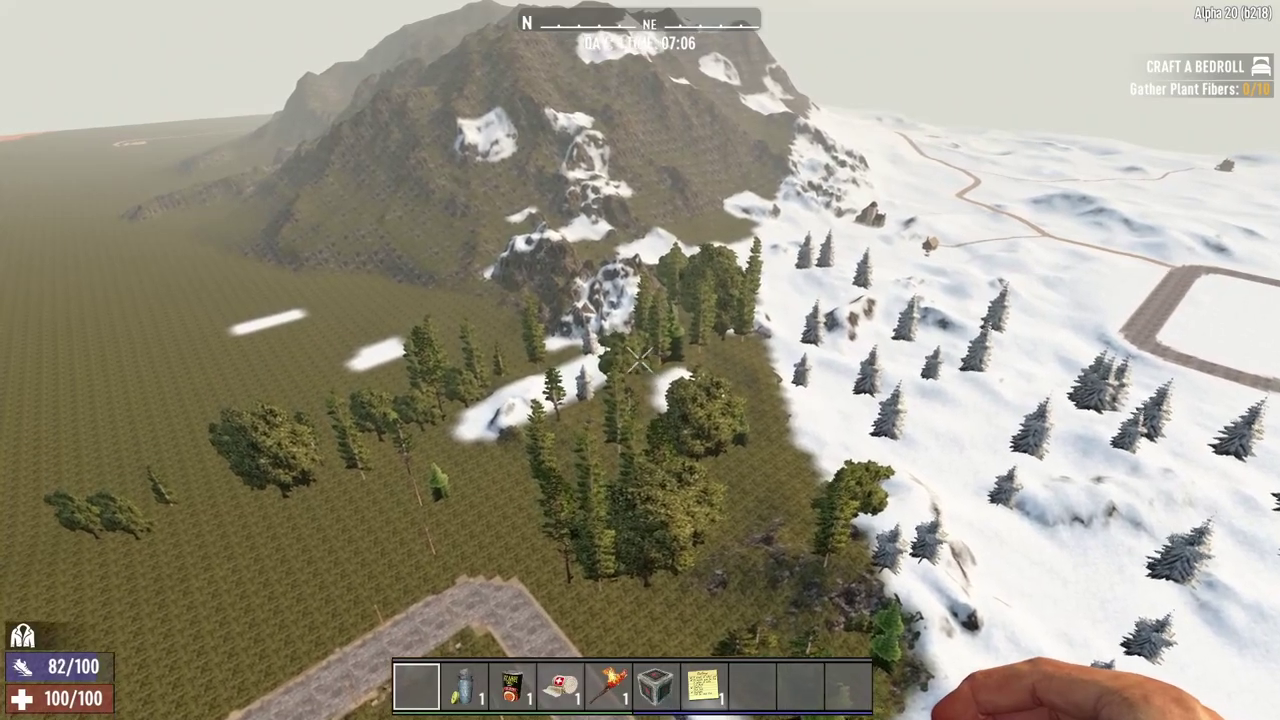
{"action": "key", "text": "w"}
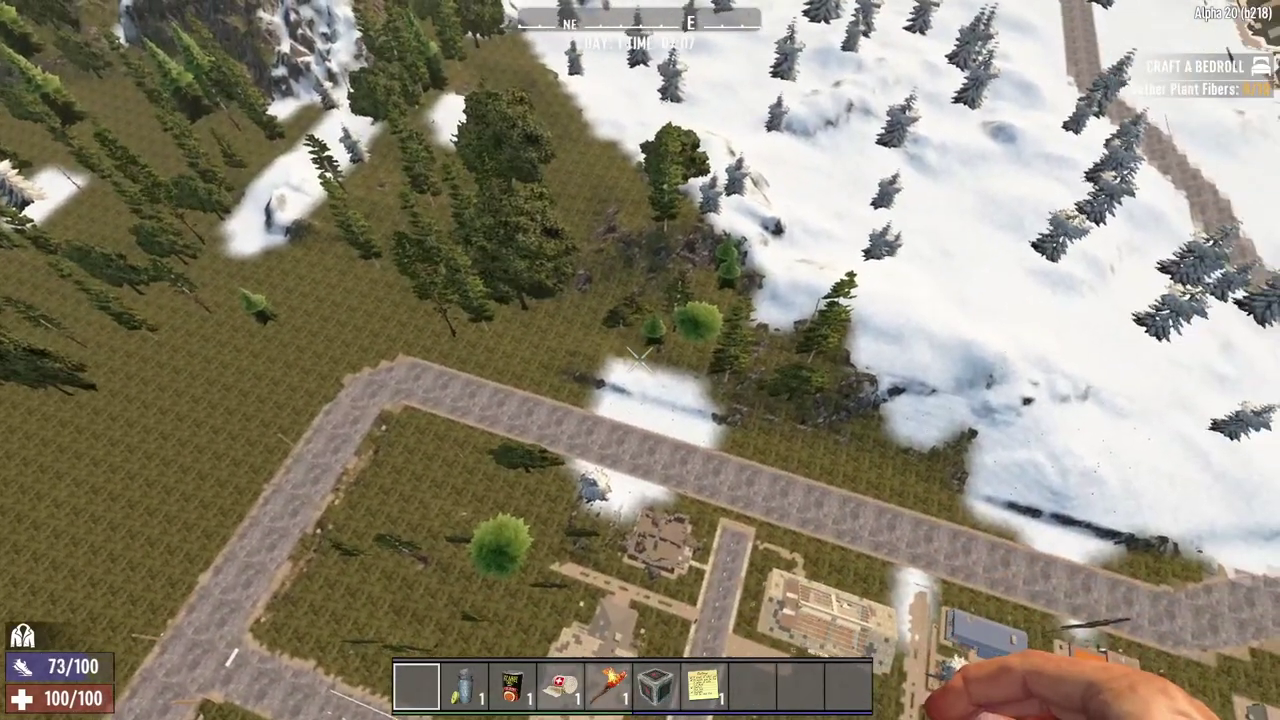
{"action": "key", "text": "w"}
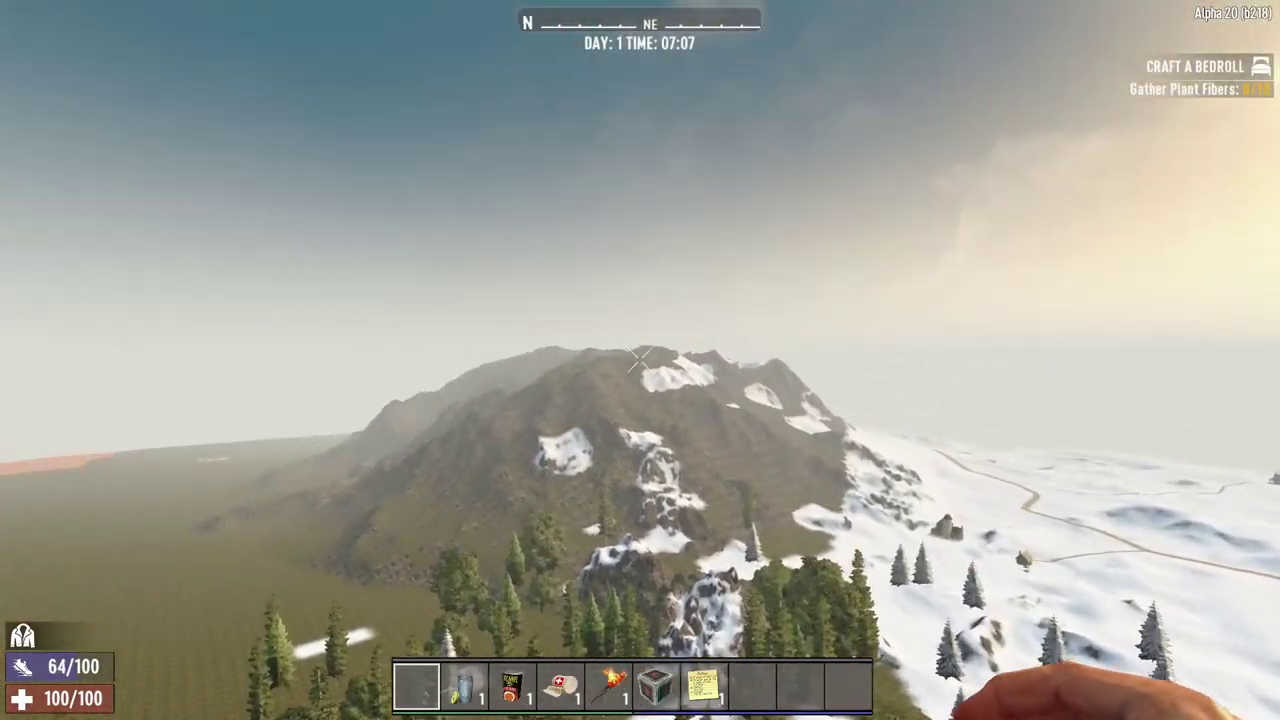